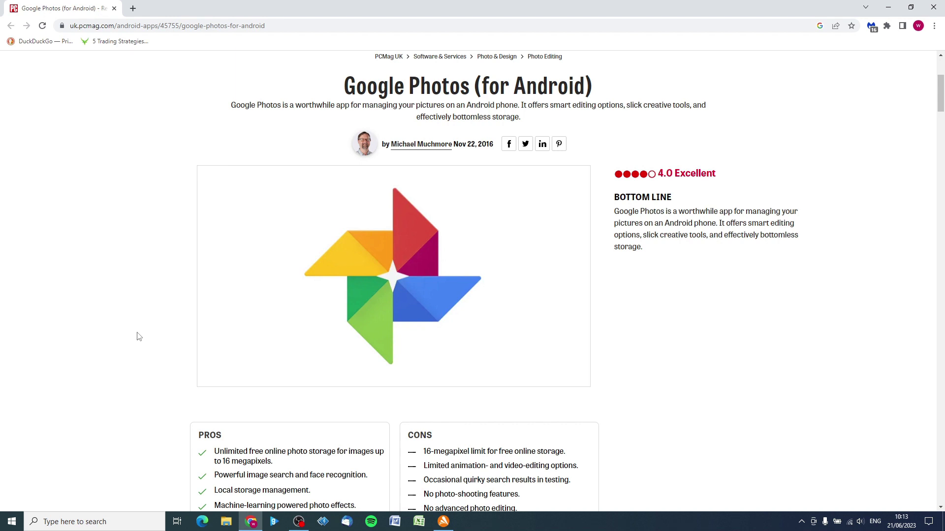
- Minimize Chrome, which shows the Google Photos review, to reveal the desktop
left_click(249, 523)
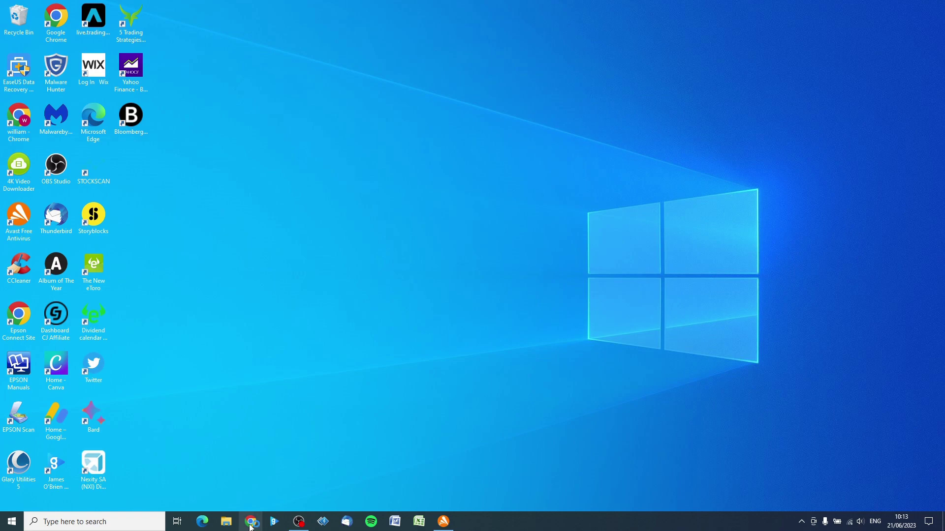
- Restore Chrome and search Google for 'google log in'
left_click(250, 523)
left_click(410, 213)
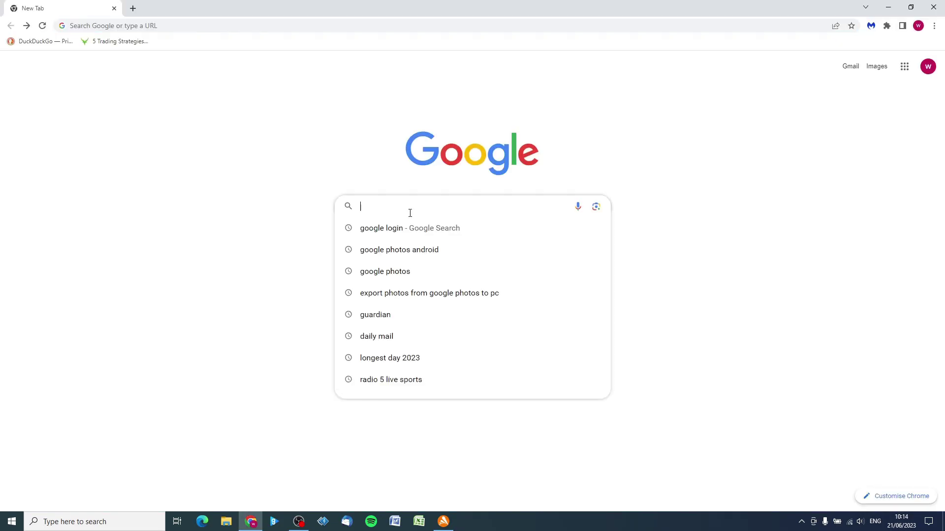
type("google ")
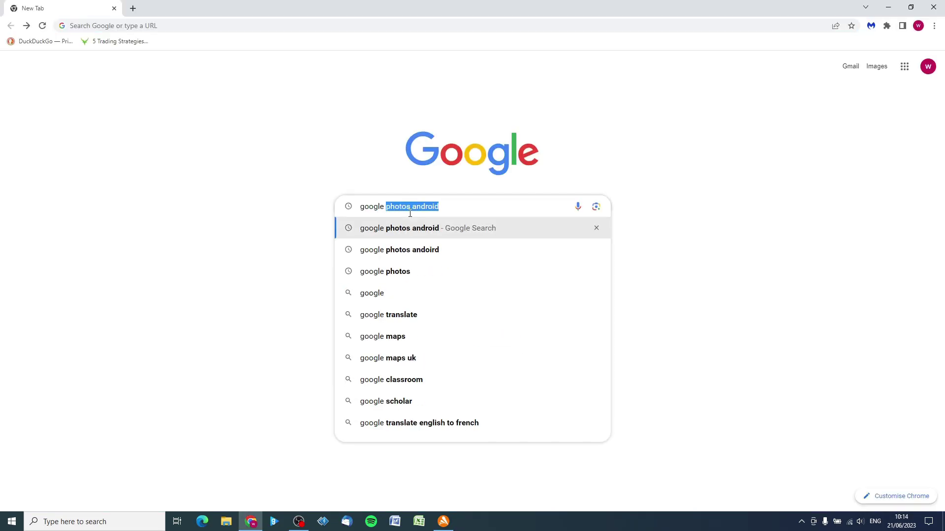
type("log in")
key("Return")
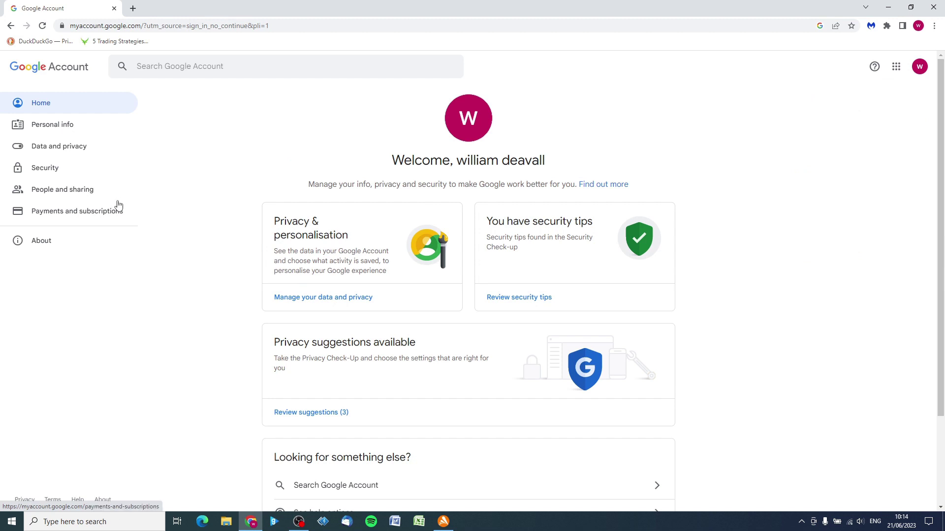
- Open Google Account from the Google apps grid, then Google Photos in a new tab
left_click(897, 70)
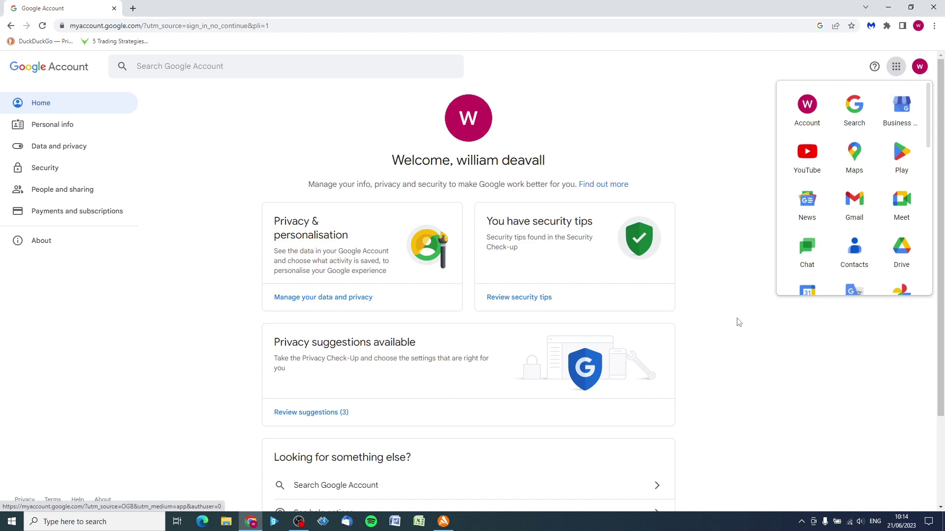
left_click(807, 123)
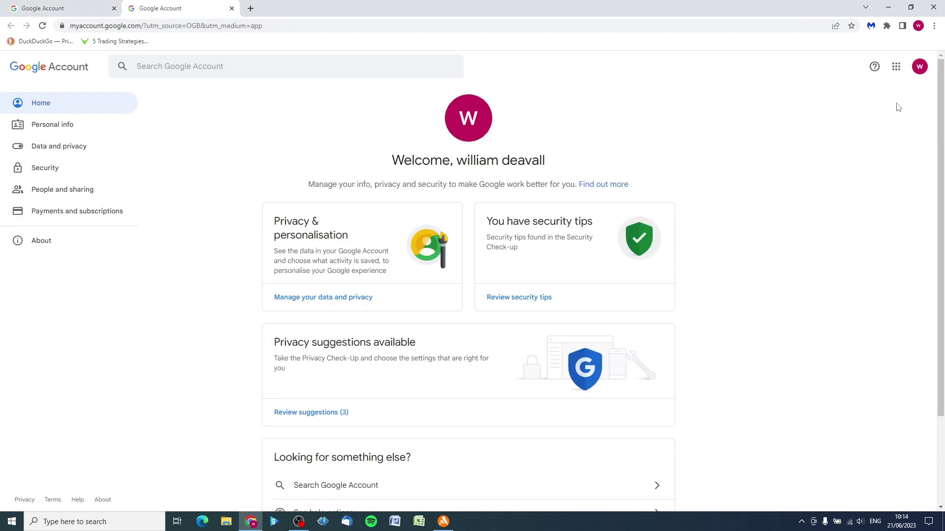
left_click(896, 70)
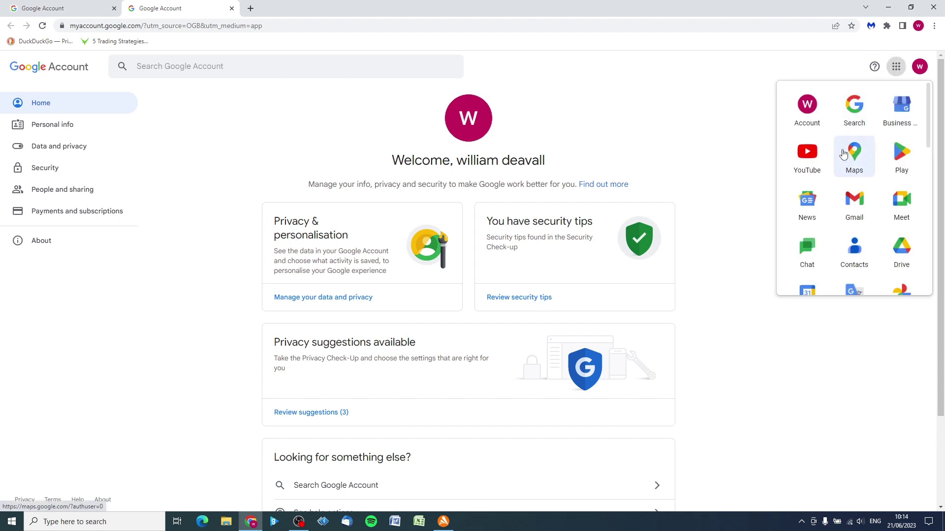
scroll(869, 167, "down", 1)
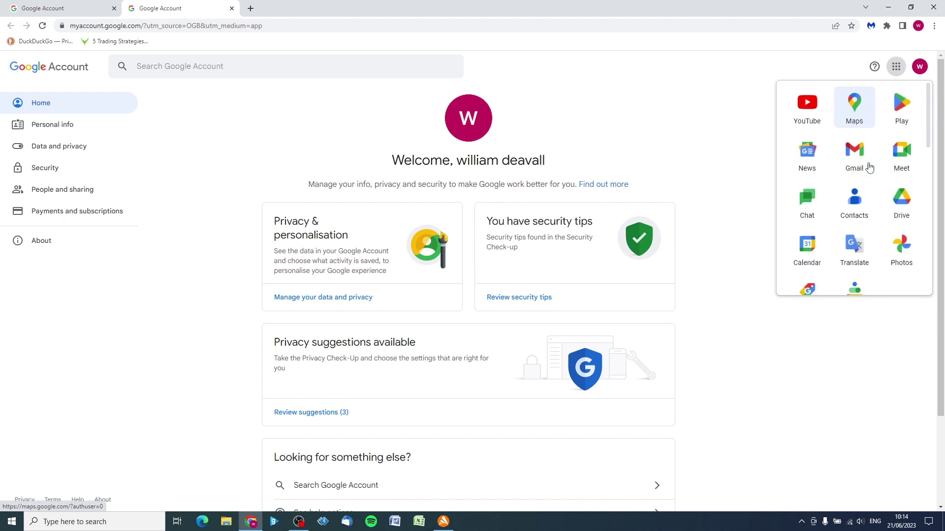
left_click(903, 256)
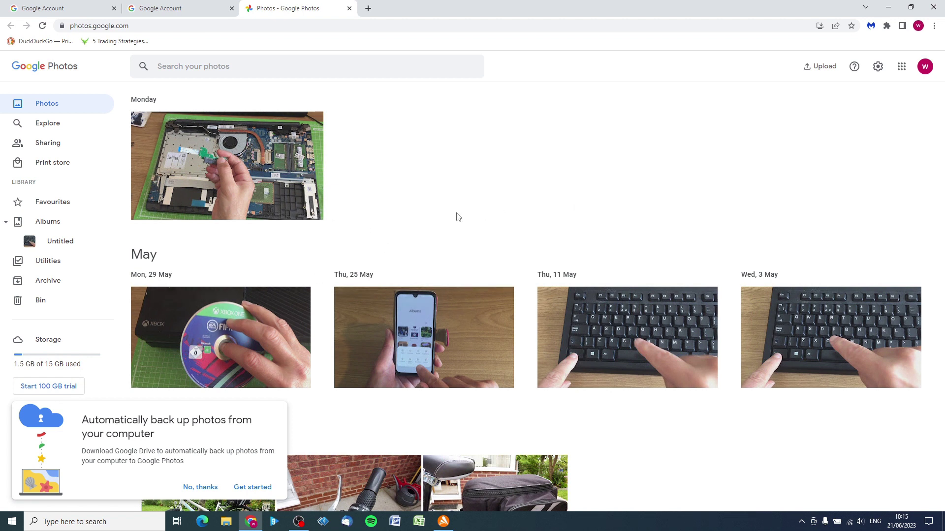
- Dismiss the automatic backup promo card with 'No, thanks' in the Photos library
left_click(200, 487)
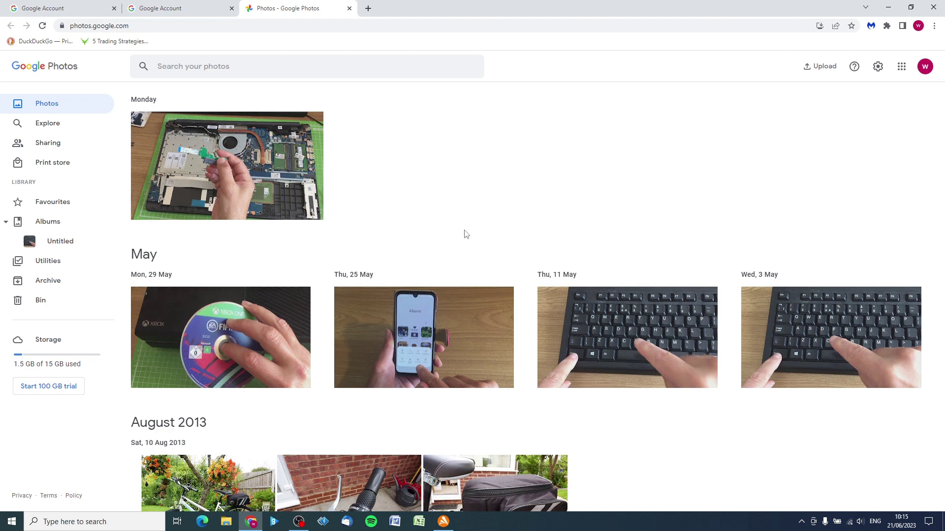
scroll(424, 211, "down", 1)
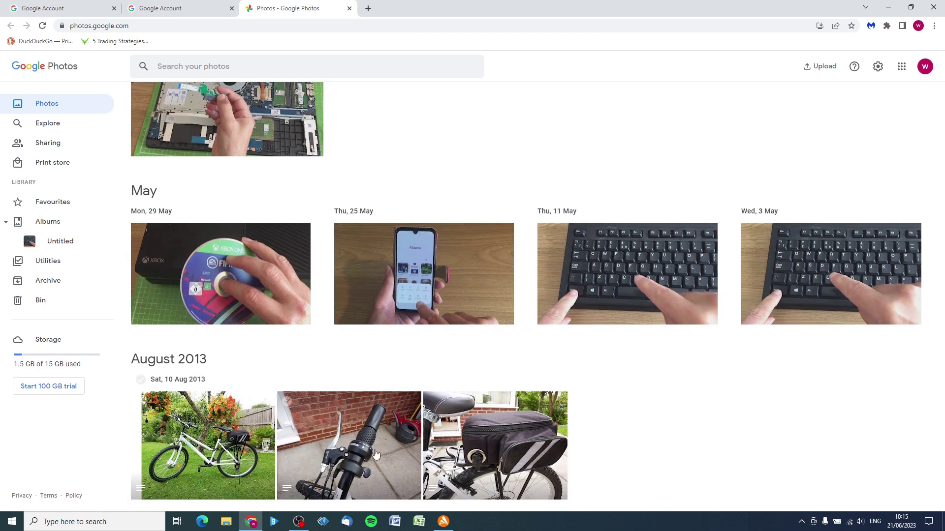
scroll(519, 298, "up", 1)
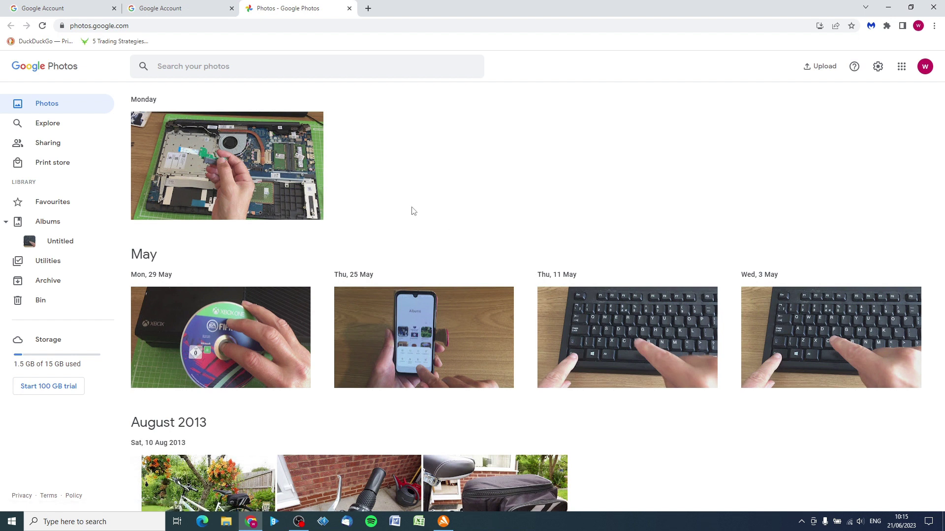
- Select all eight photos: the Monday laptop, four May photos and three 10 Aug 2013 bikes
left_click(140, 122)
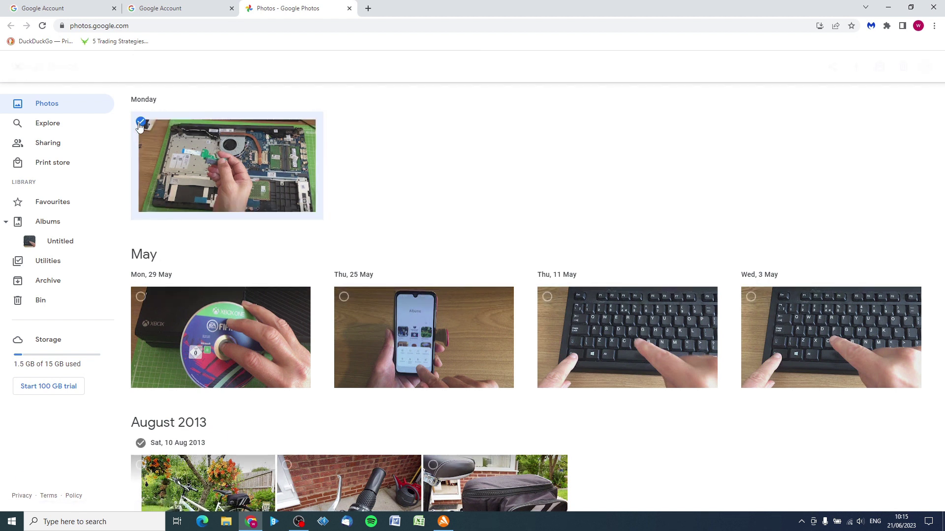
left_click(140, 298)
left_click(344, 296)
left_click(546, 297)
left_click(751, 297)
scroll(573, 249, "down", 1)
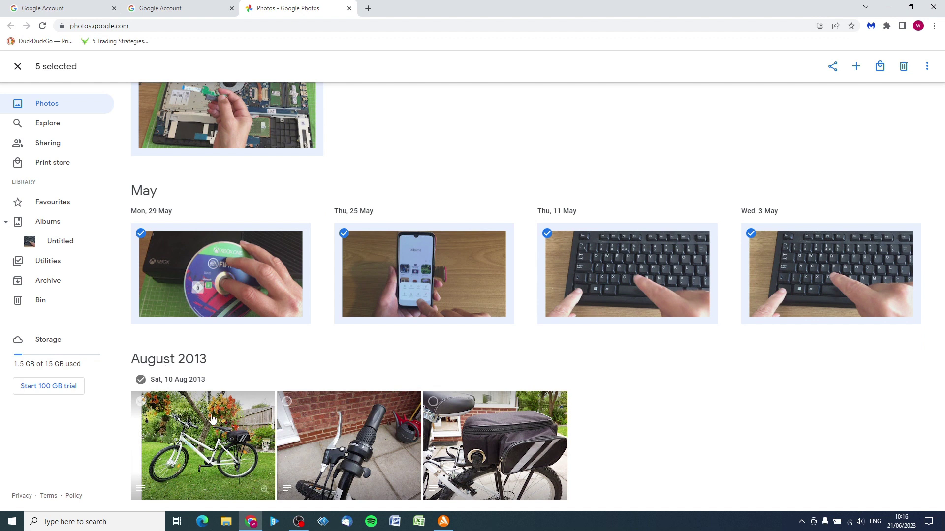
left_click(143, 382)
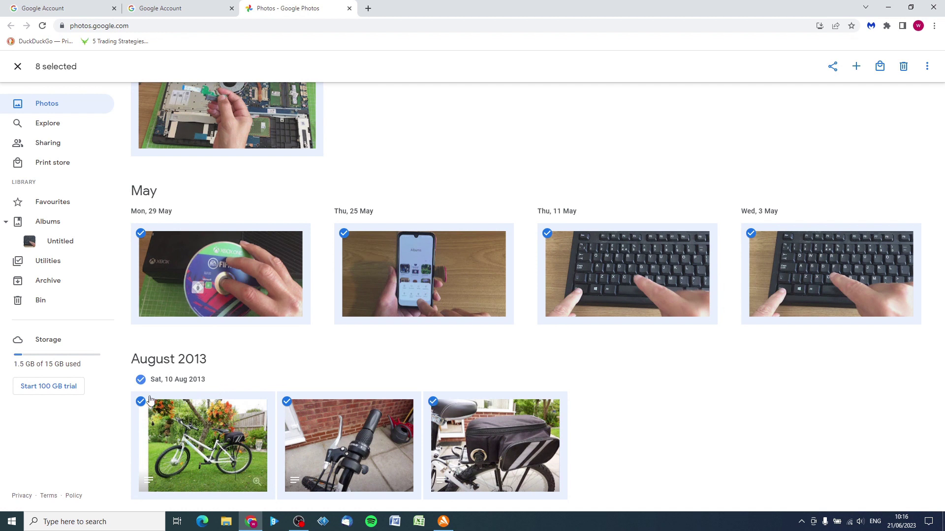
left_click(142, 381)
left_click(142, 381)
scroll(197, 187, "up", 1)
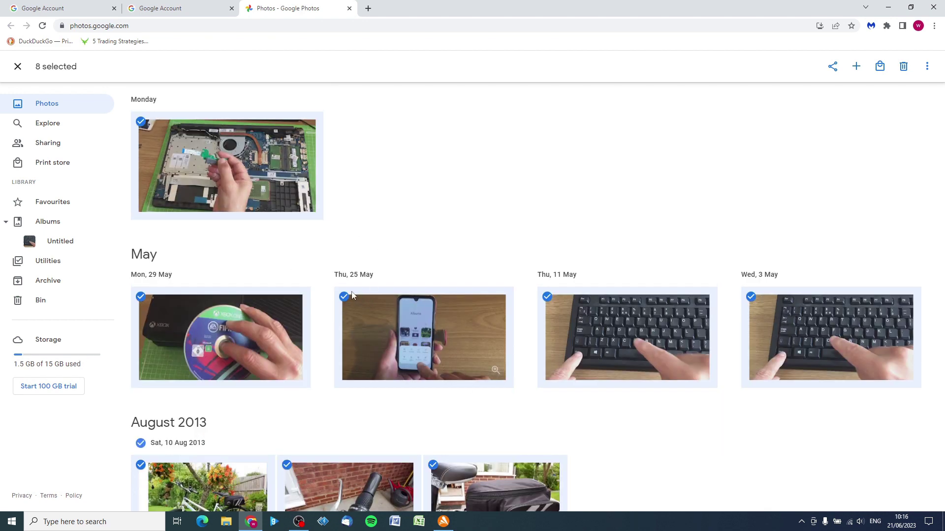
- Download the eight selected photos as Photos-001.zip and open it
left_click(929, 69)
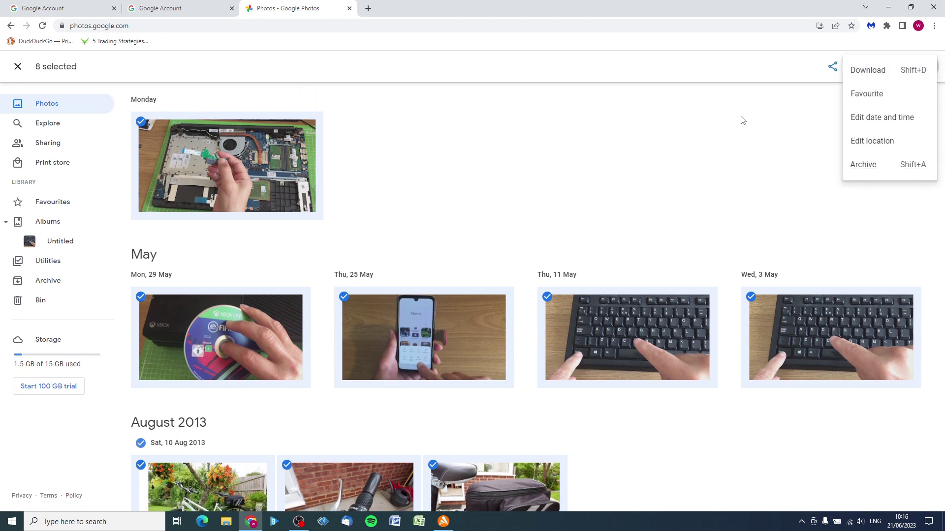
left_click(887, 71)
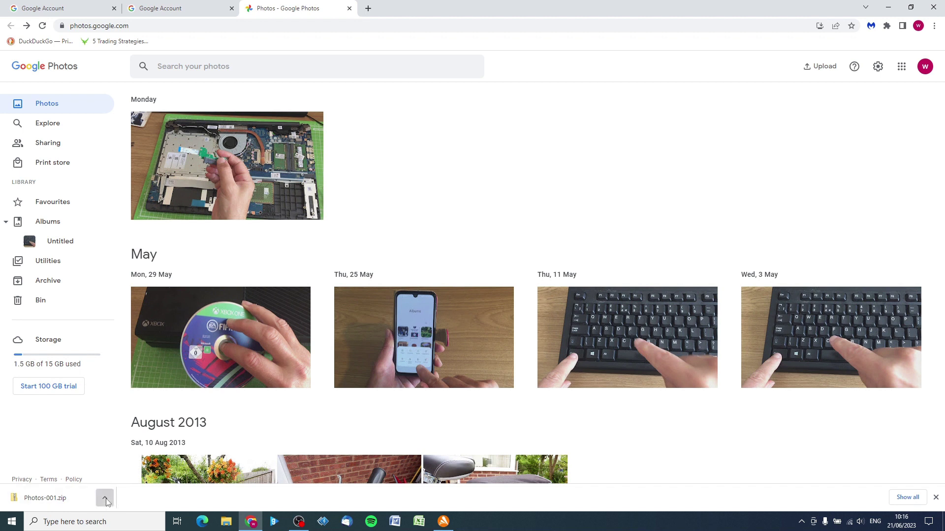
left_click(105, 498)
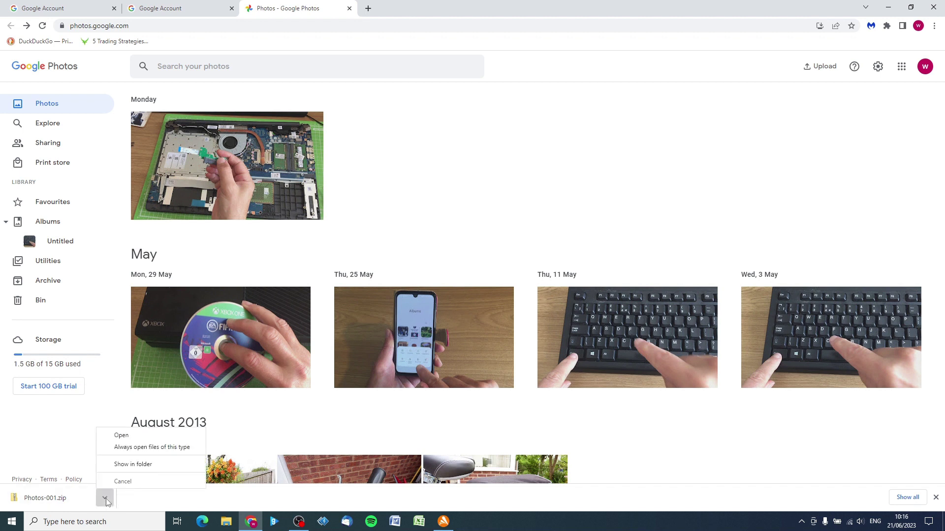
left_click(122, 436)
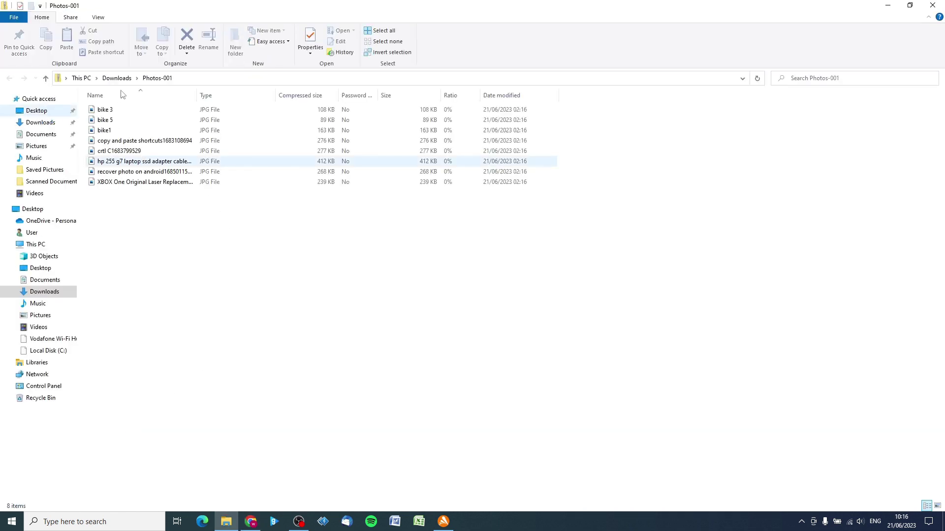
- Open Photos-001.zip from Downloads and select all eight JPG files inside
left_click(118, 80)
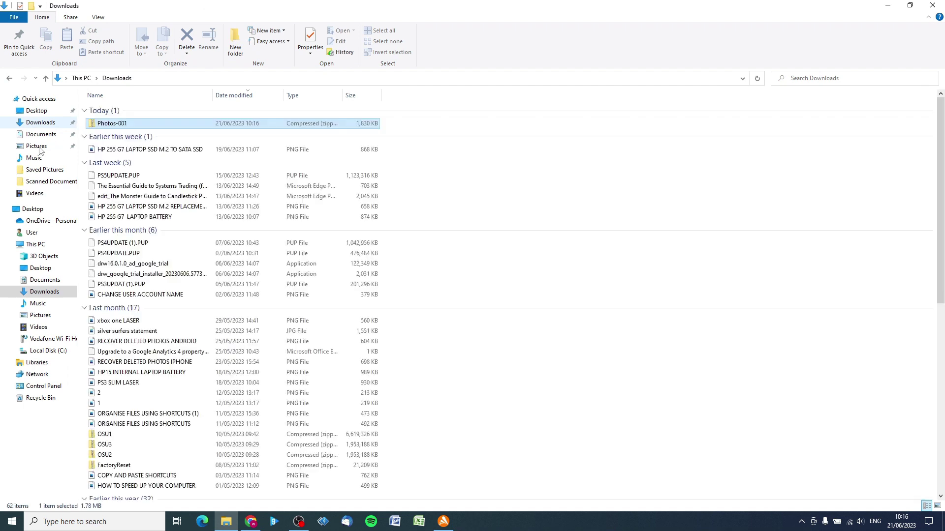
double_click(115, 124)
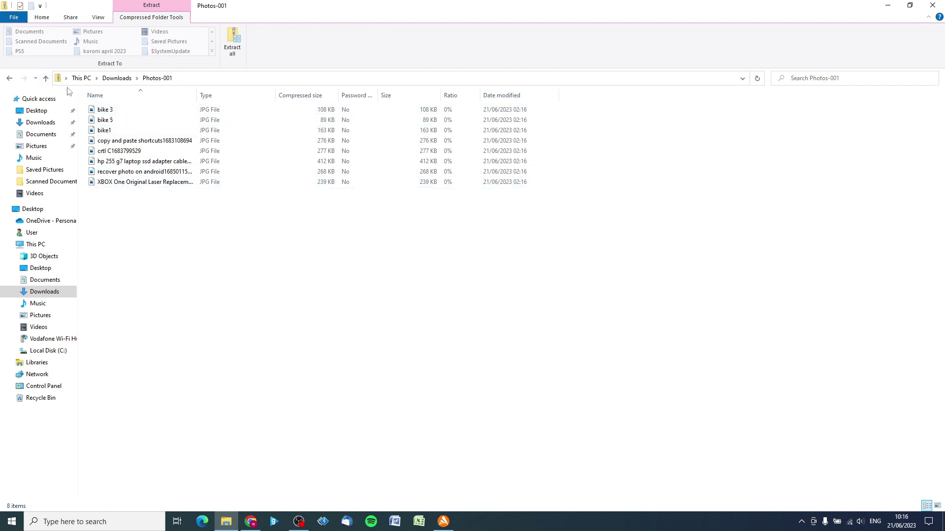
left_click(128, 184)
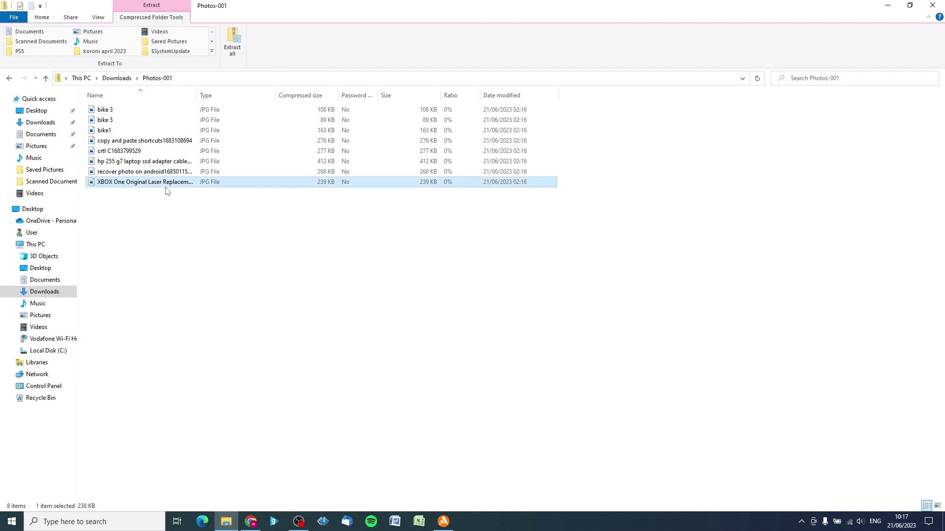
key("ctrl+a")
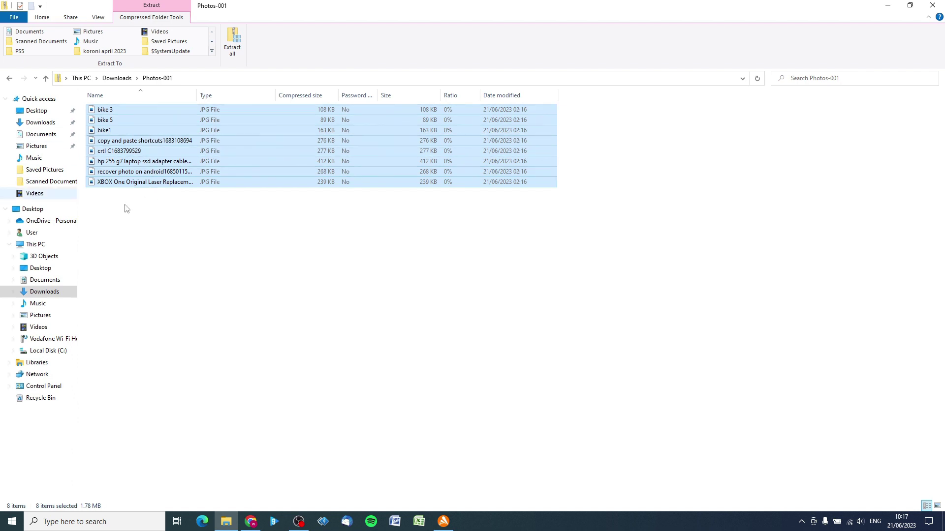
- Copy the eight photos into the Pictures folder, then close File Explorer
right_click(241, 163)
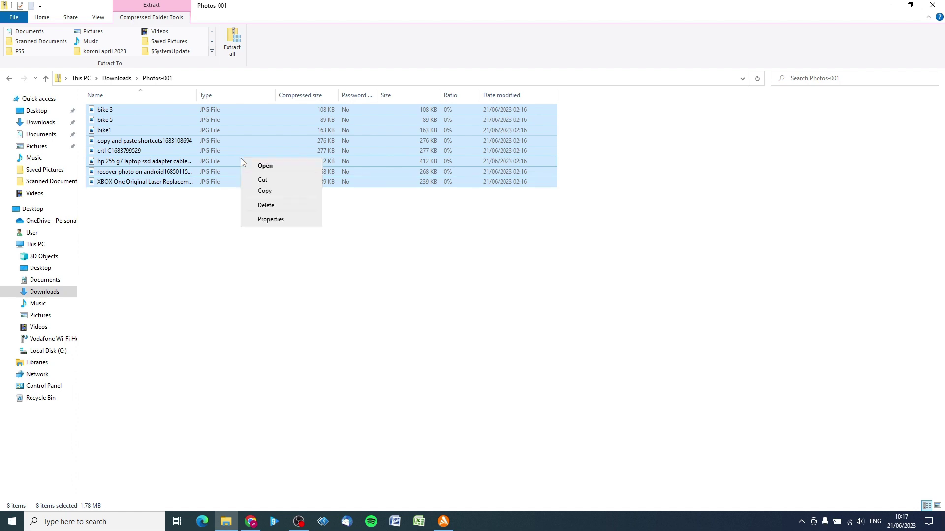
left_click(262, 192)
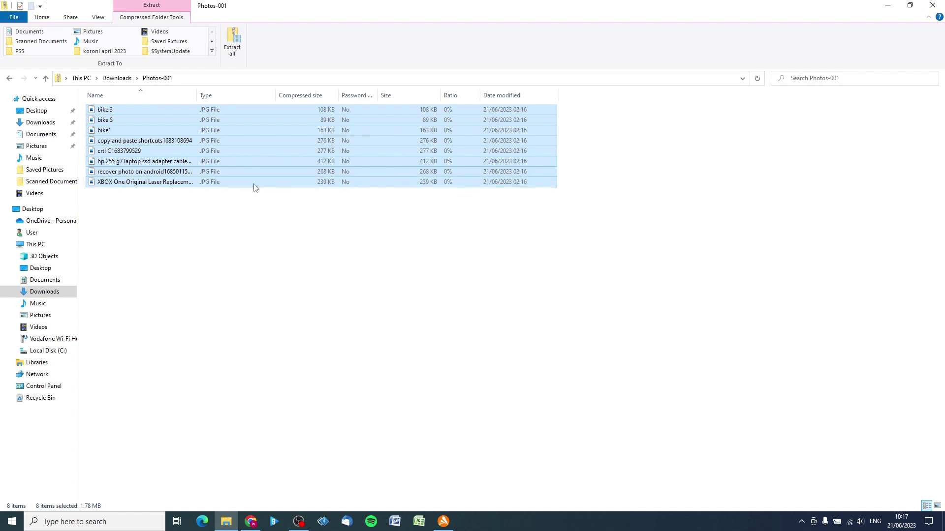
left_click(36, 146)
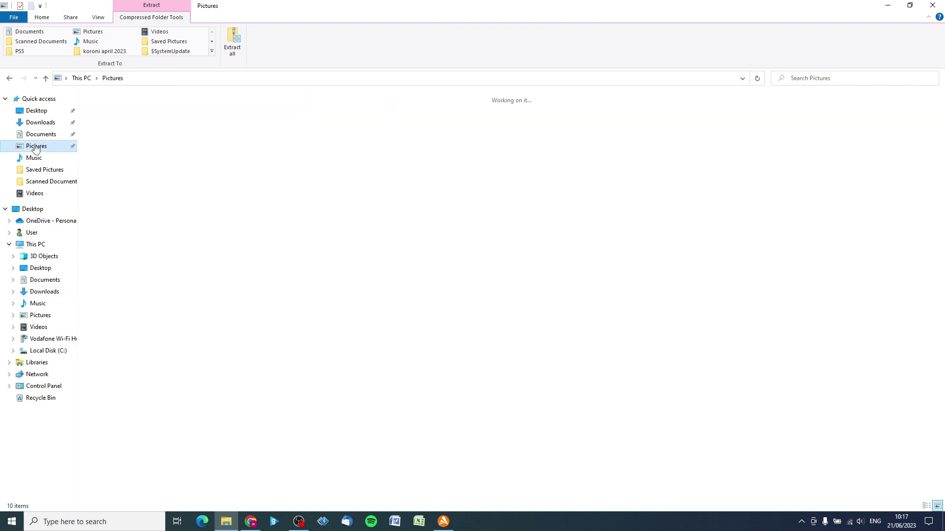
right_click(256, 242)
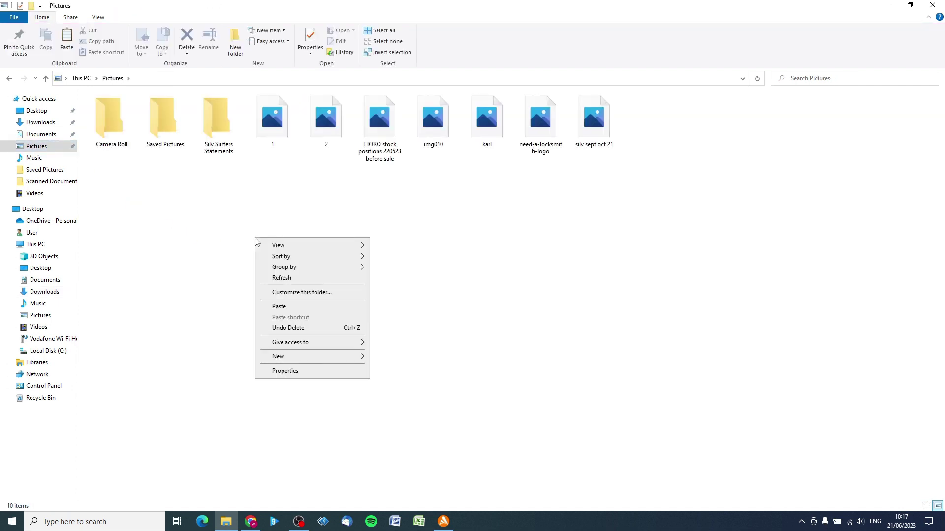
left_click(277, 307)
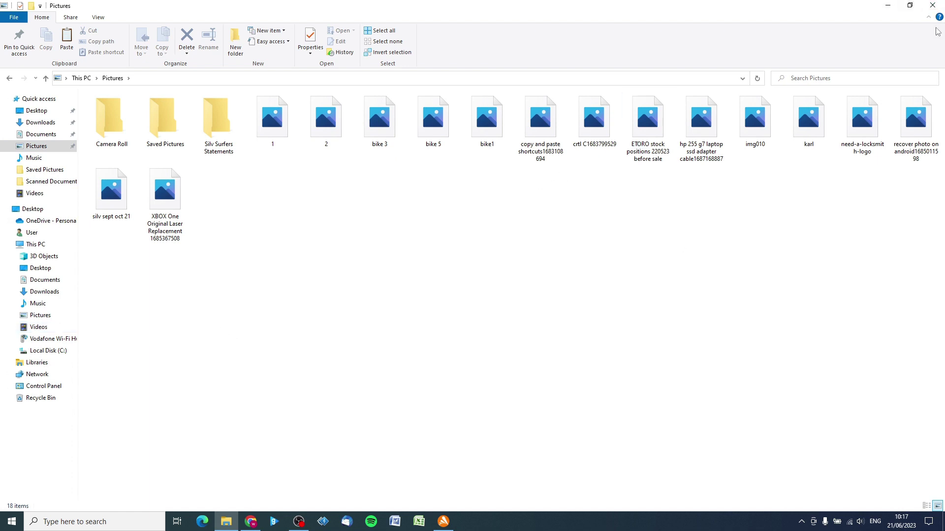
left_click(933, 6)
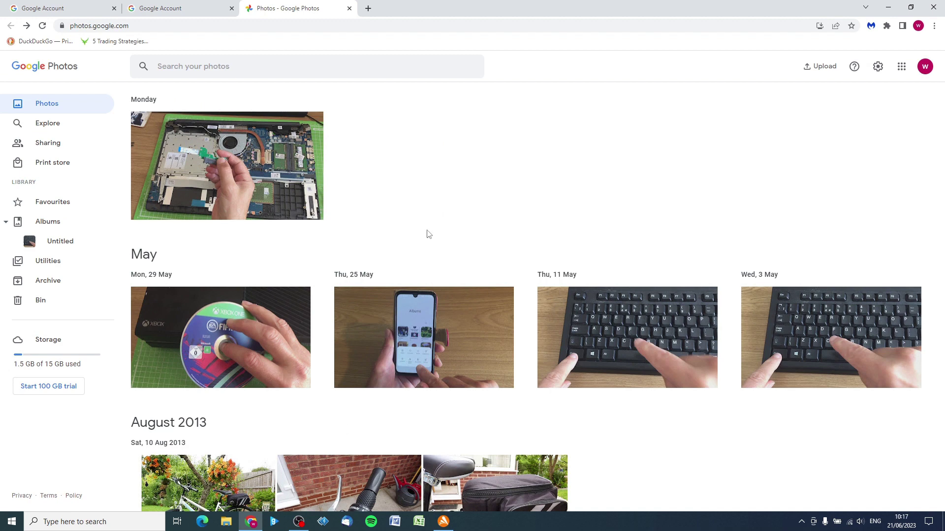
- Tick the four May photos in Google Photos, then clear the selection
scroll(426, 236, "down", 2)
scroll(424, 237, "up", 2)
mouse_move(144, 305)
left_click(344, 309)
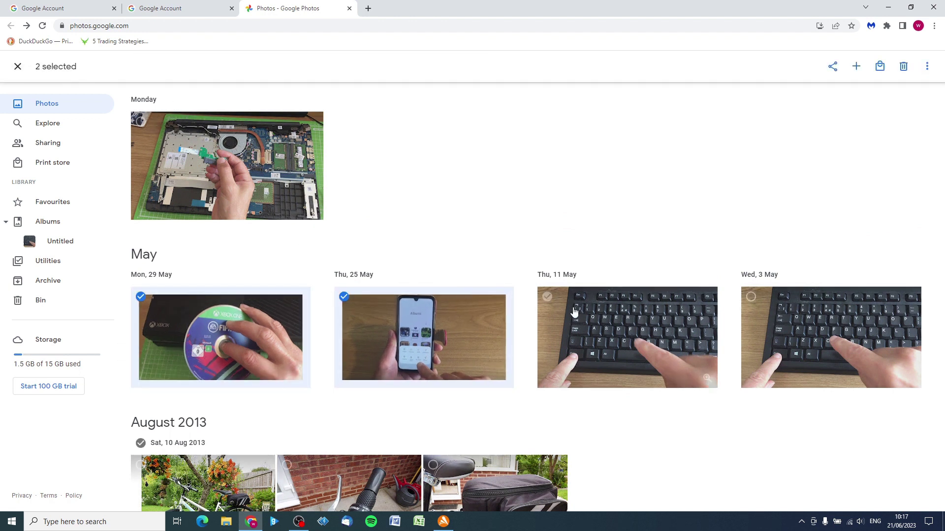
left_click(680, 310)
left_click(753, 310)
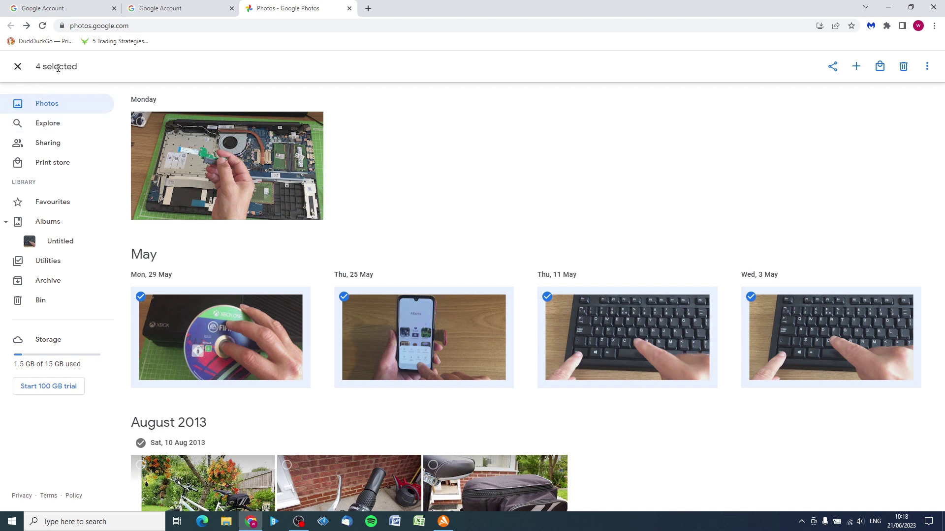
left_click(18, 67)
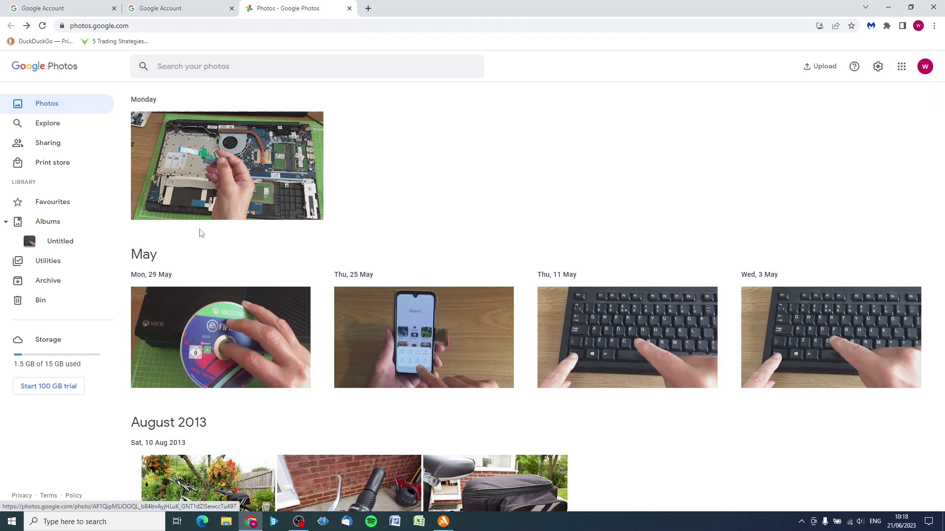
left_click(902, 66)
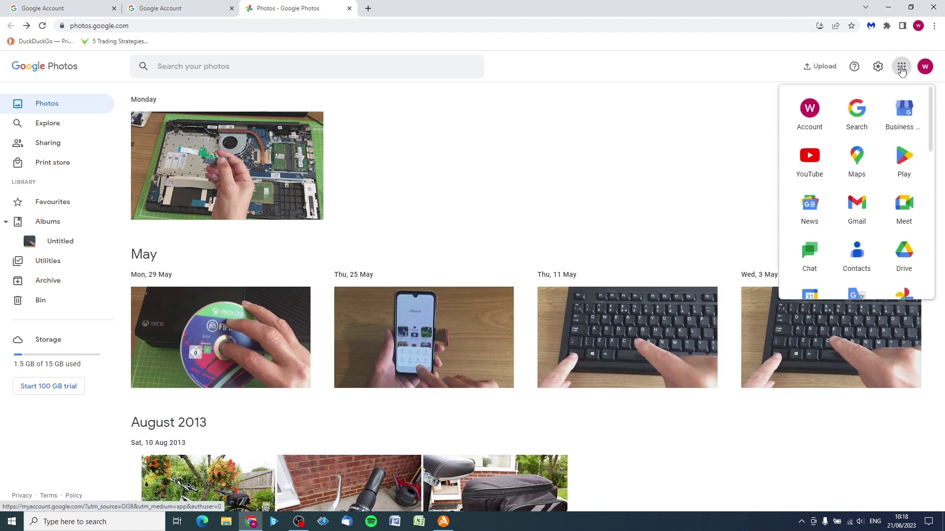
- Open Google Account's Data and privacy page and go to Download your data
left_click(809, 124)
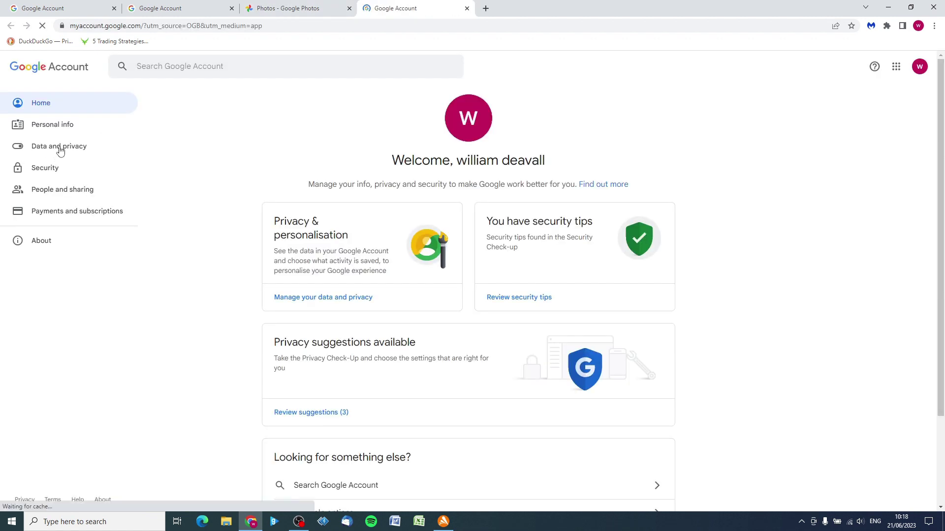
left_click(60, 147)
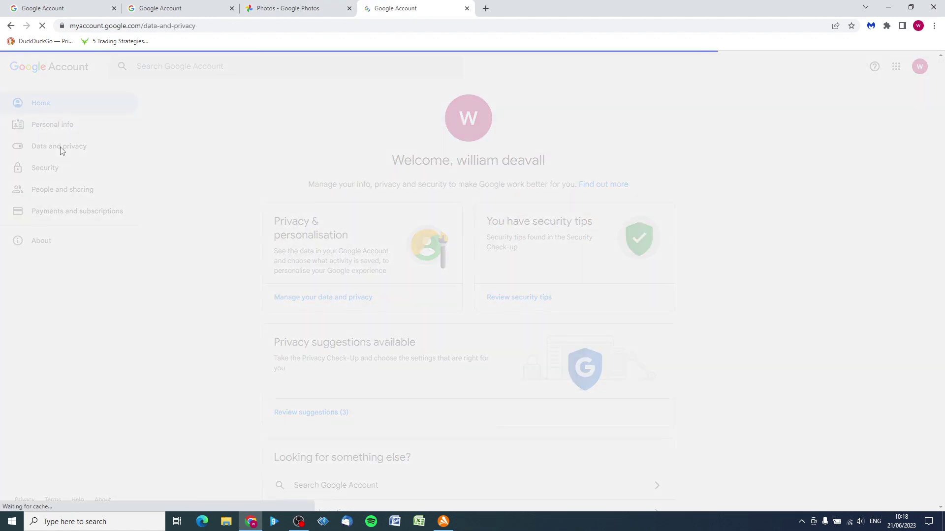
scroll(529, 327, "down", 5)
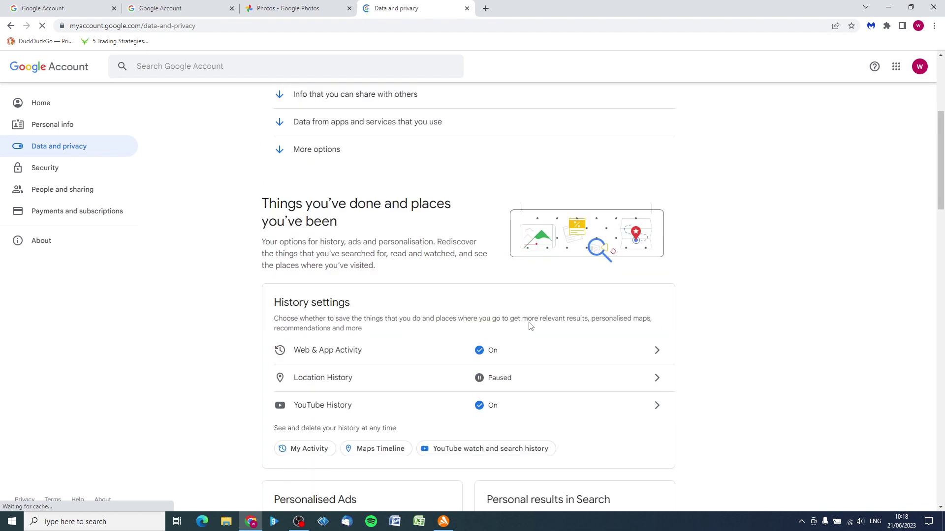
scroll(529, 326, "down", 15)
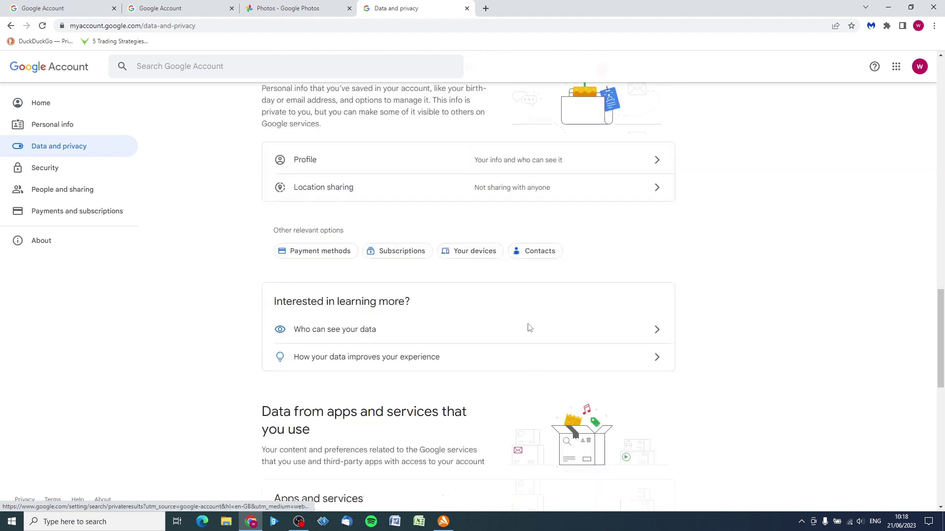
scroll(529, 327, "down", 10)
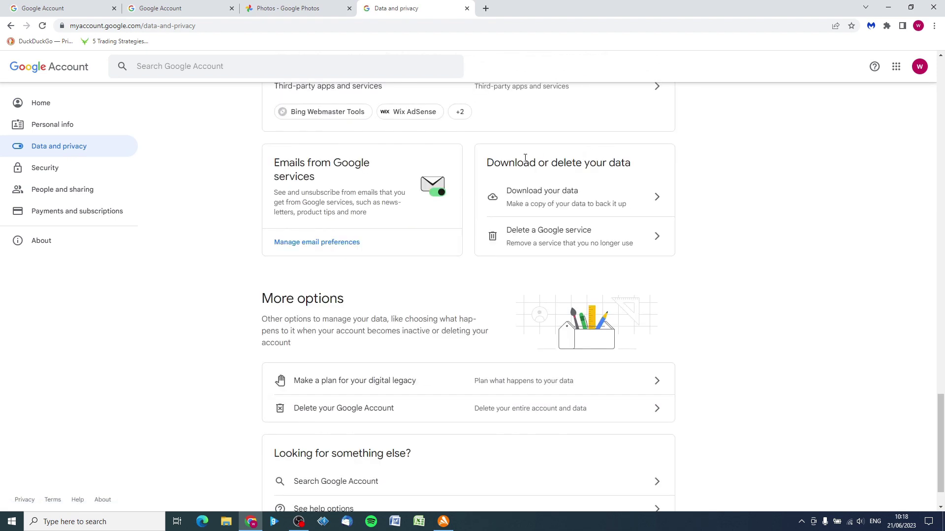
left_click_drag(492, 159, 628, 162)
left_click(720, 163)
left_click(552, 205)
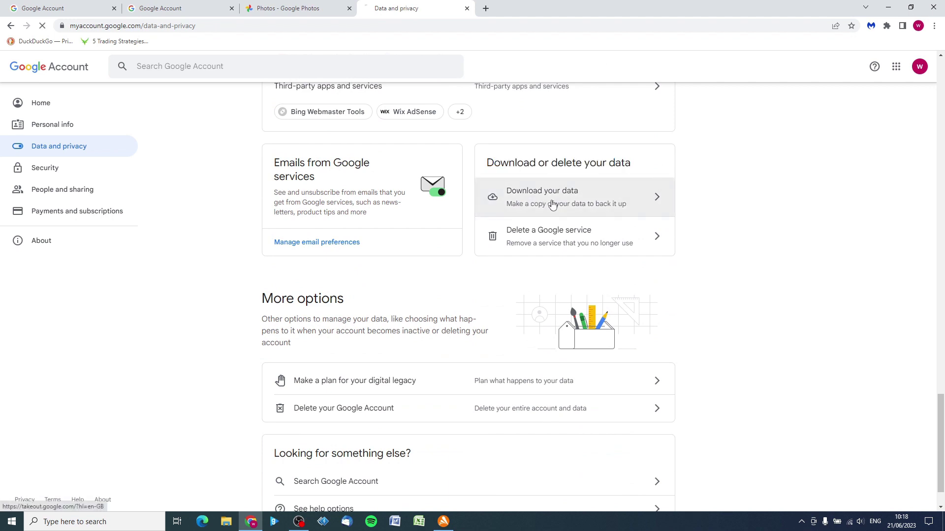
- Deselect every product in the Takeout export list
left_click_drag(481, 94, 306, 97)
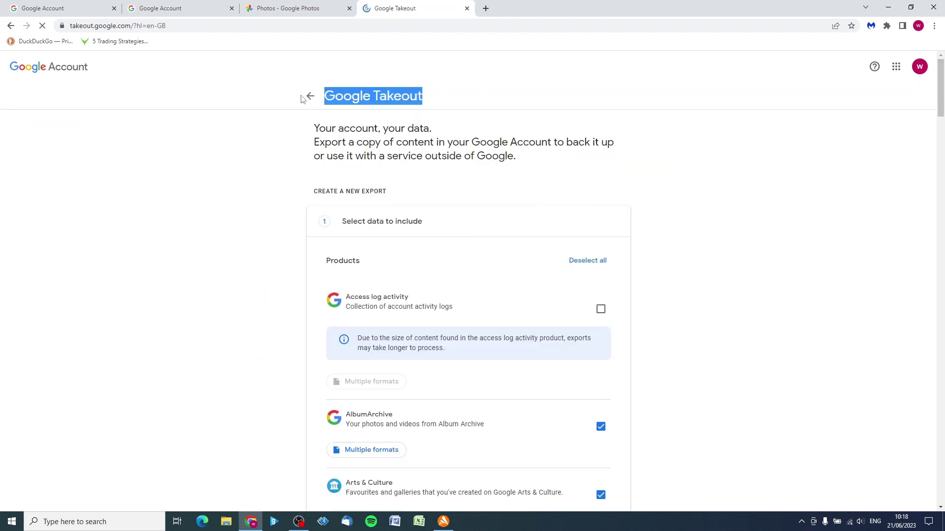
left_click(440, 129)
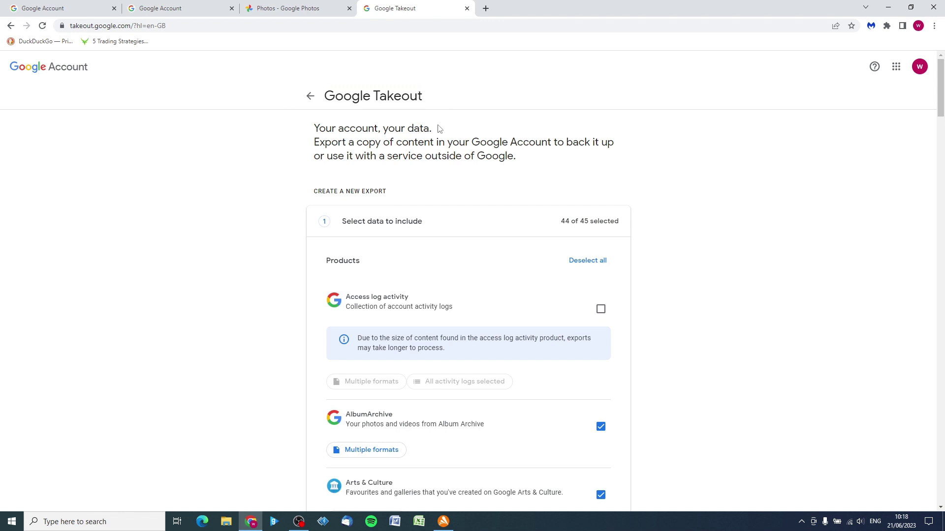
scroll(482, 227, "down", 4)
scroll(485, 229, "down", 10)
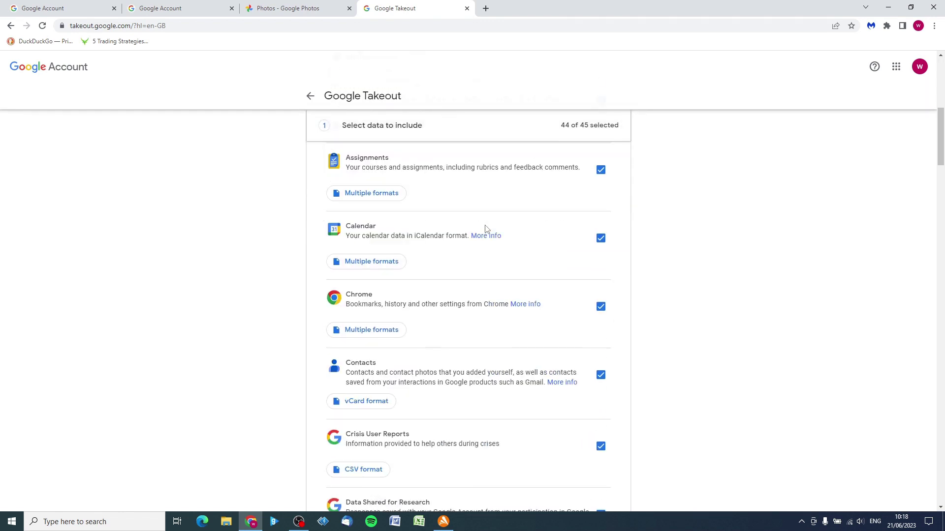
scroll(485, 229, "up", 14)
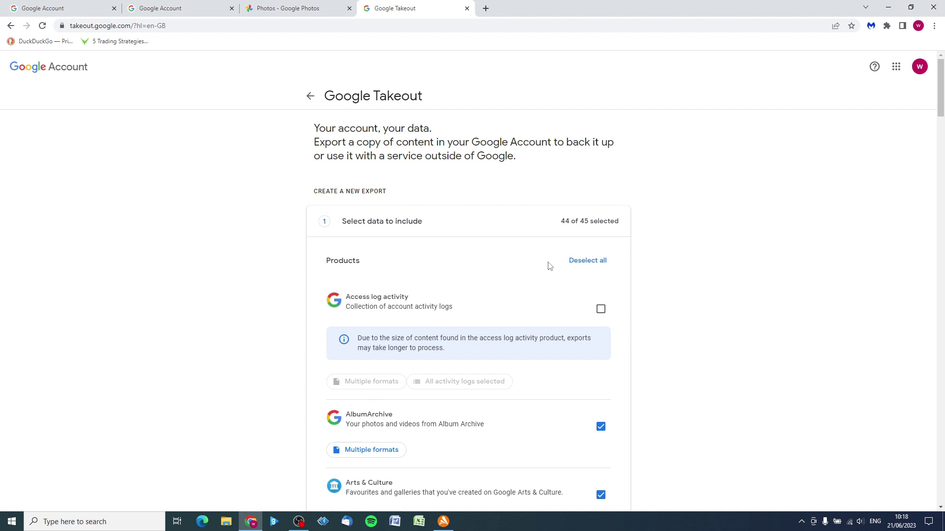
left_click(588, 261)
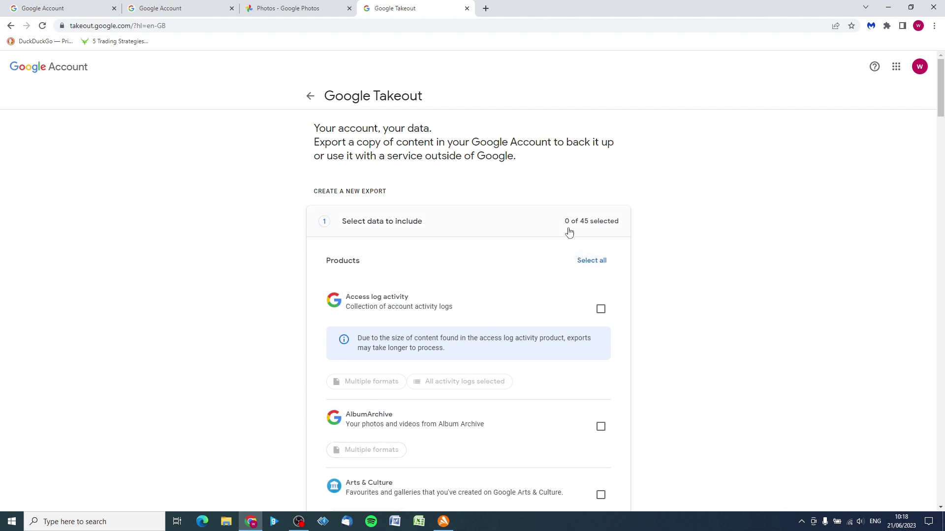
- Include only Google Photos in the export, leaving 1 of 45 products selected
scroll(571, 291, "down", 12)
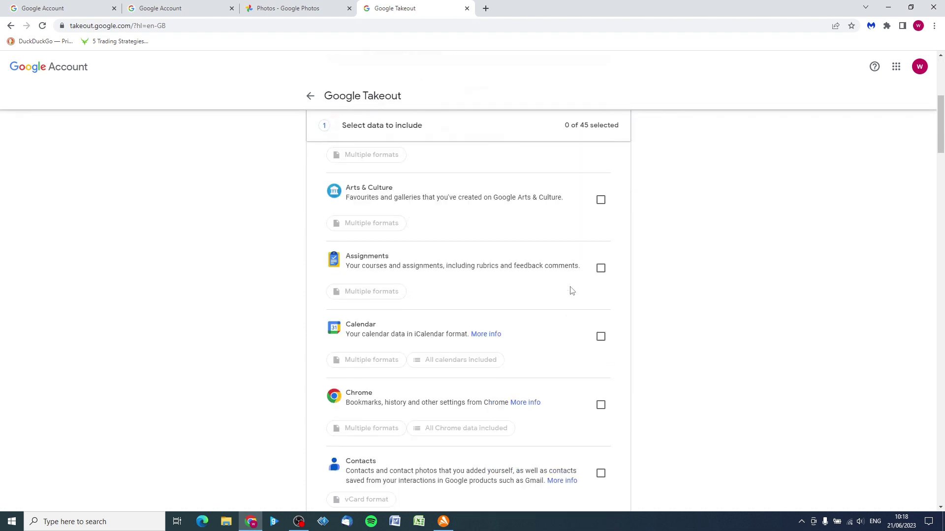
scroll(570, 290, "down", 2)
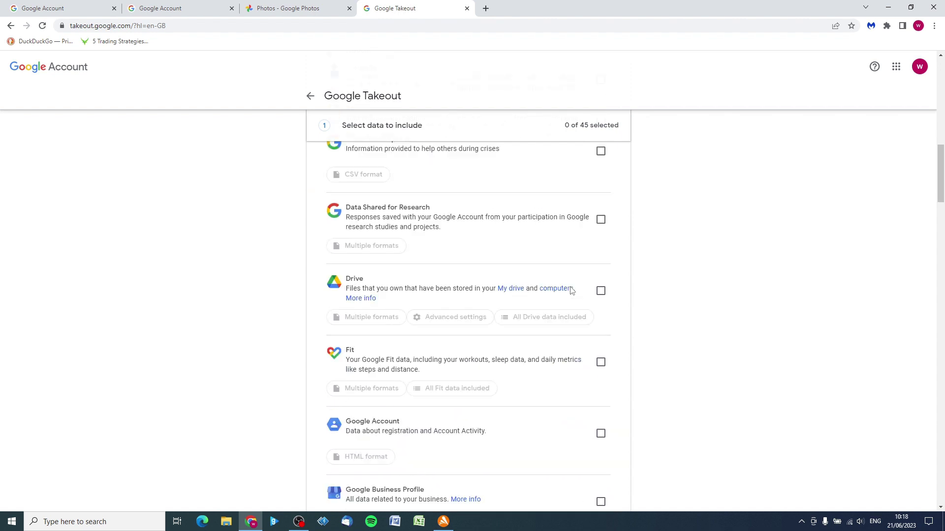
left_click(601, 292)
left_click(601, 295)
scroll(579, 313, "down", 5)
scroll(578, 313, "down", 7)
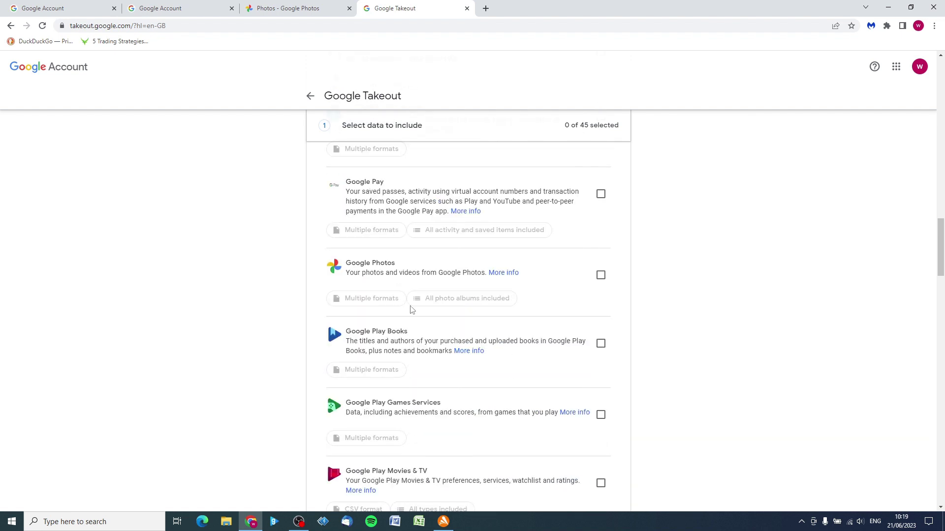
left_click_drag(374, 262, 347, 263)
left_click(589, 260)
left_click(598, 276)
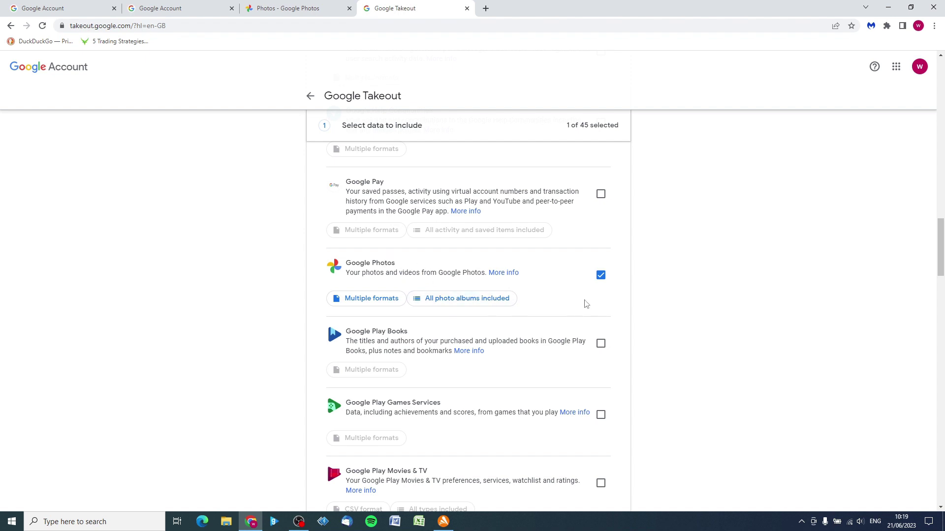
scroll(550, 307, "down", 15)
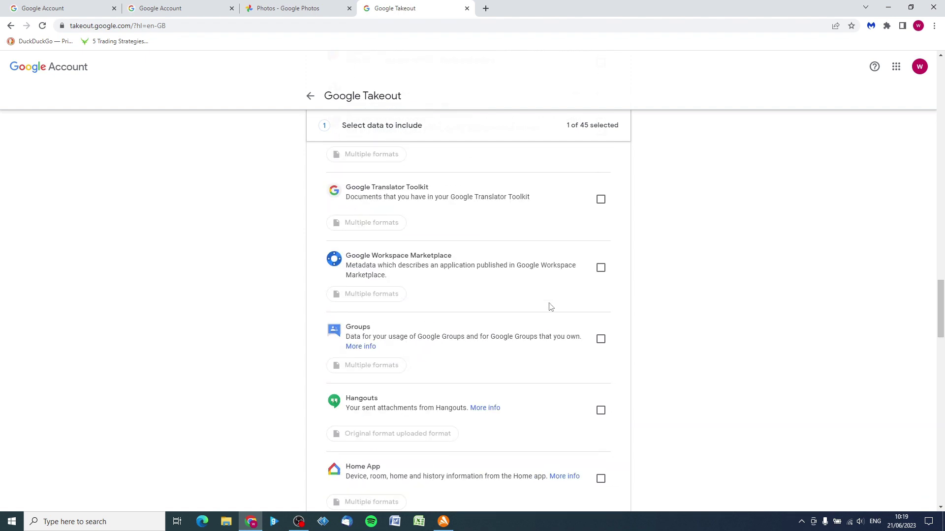
scroll(550, 307, "down", 20)
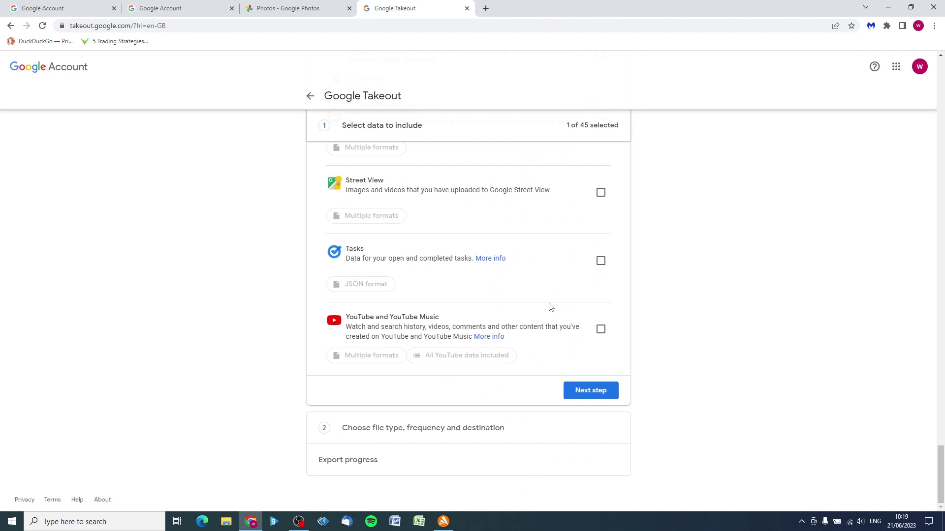
left_click(591, 390)
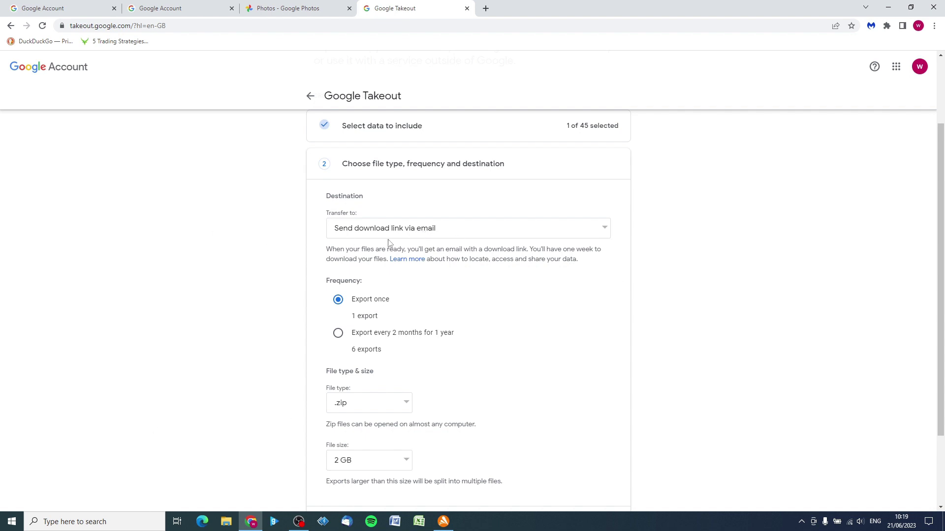
- Keep the emailed download link, export once, .zip and 2 GB, then create the export
left_click(409, 235)
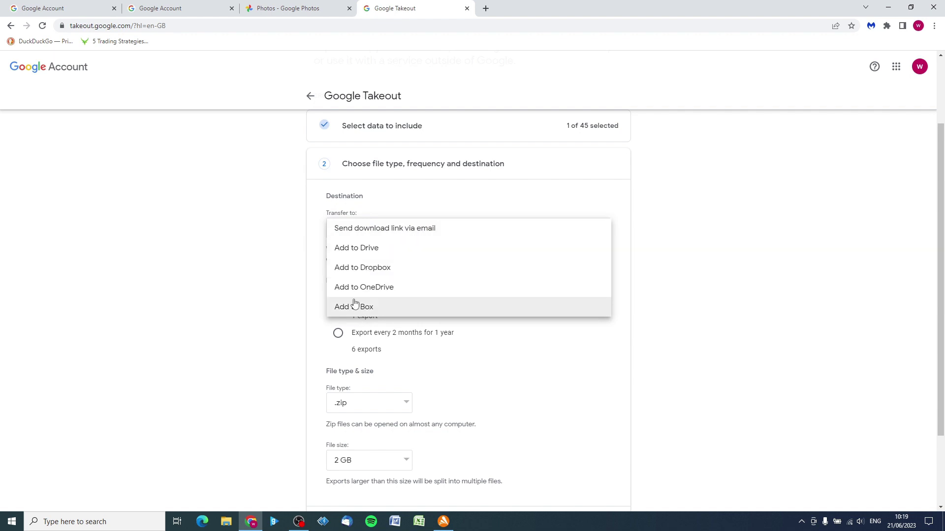
left_click(420, 232)
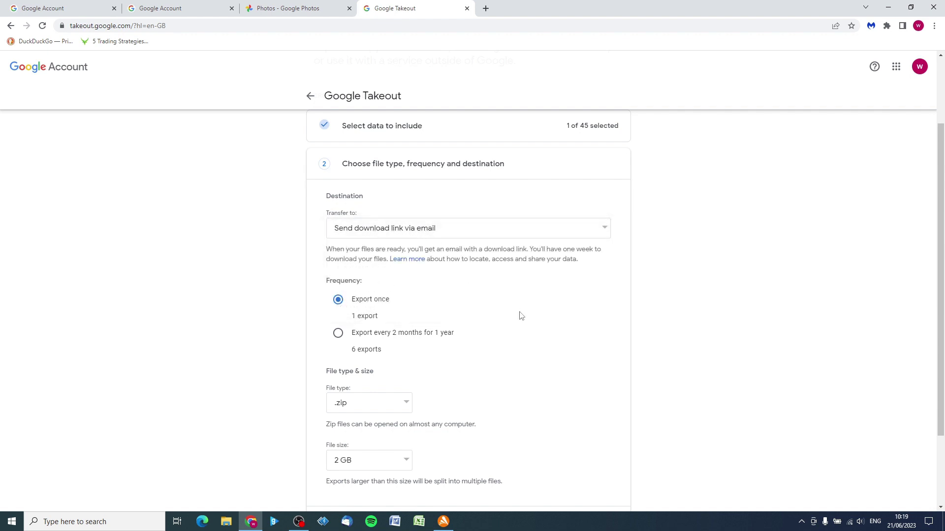
scroll(521, 315, "down", 2)
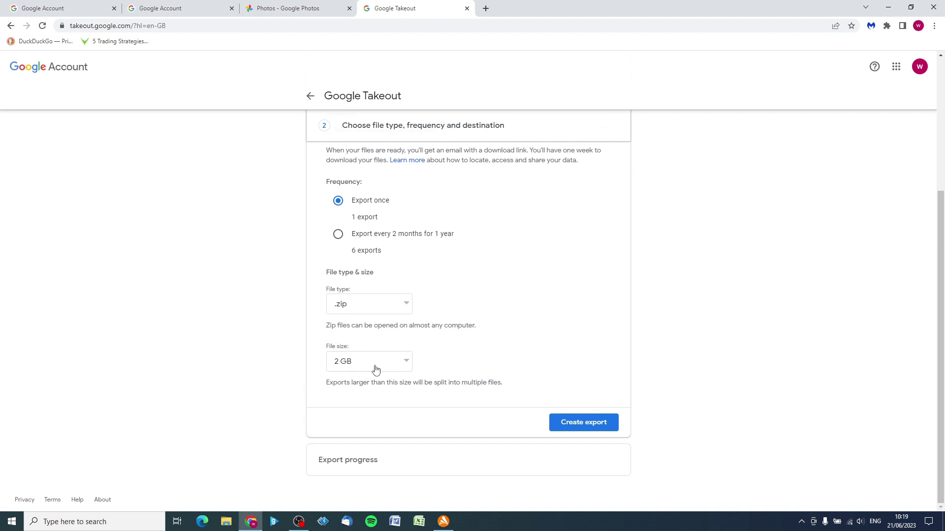
left_click(578, 424)
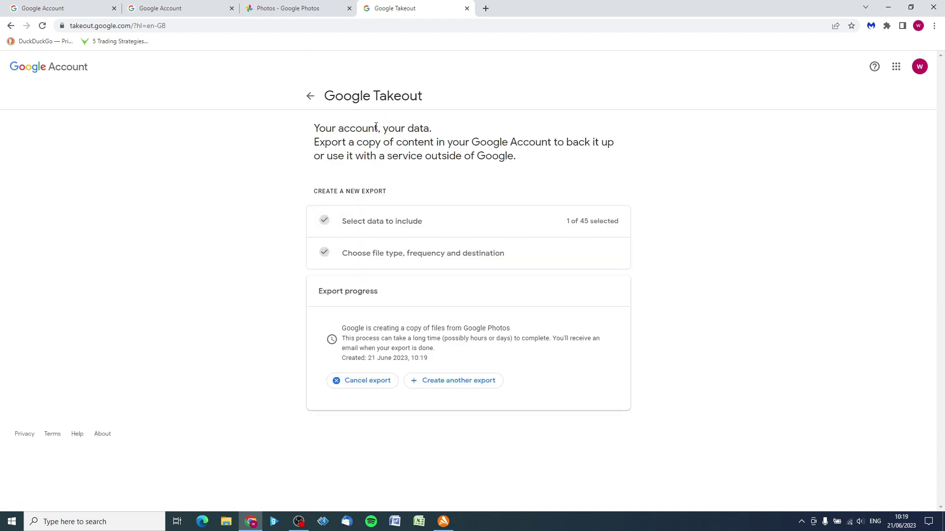
- Read the export status lines for the Google Photos export created 21 June 2023 at 10:19
left_click_drag(348, 331, 507, 331)
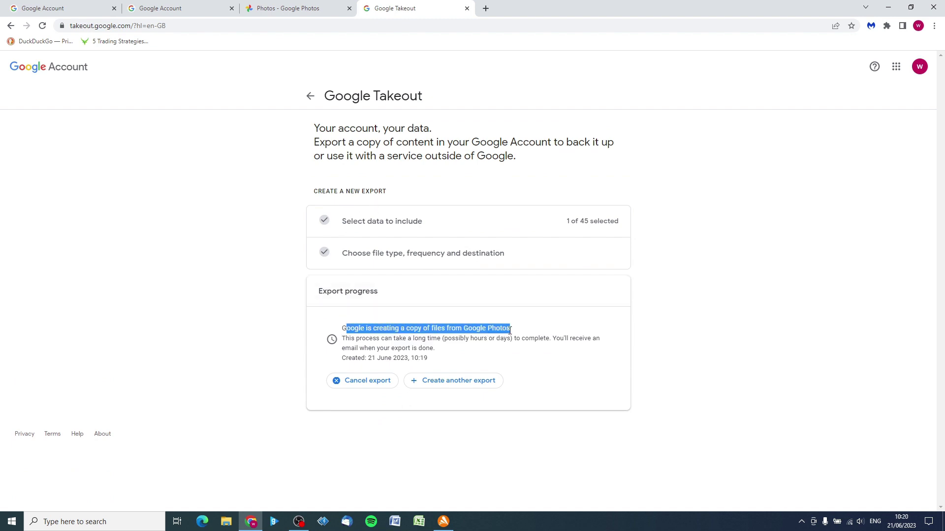
left_click(481, 359)
left_click_drag(345, 339, 554, 342)
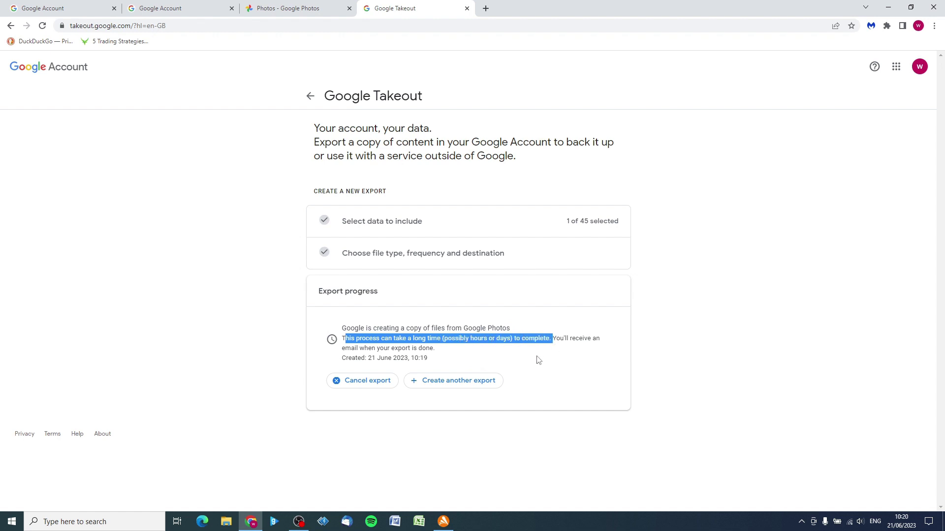
left_click(493, 341)
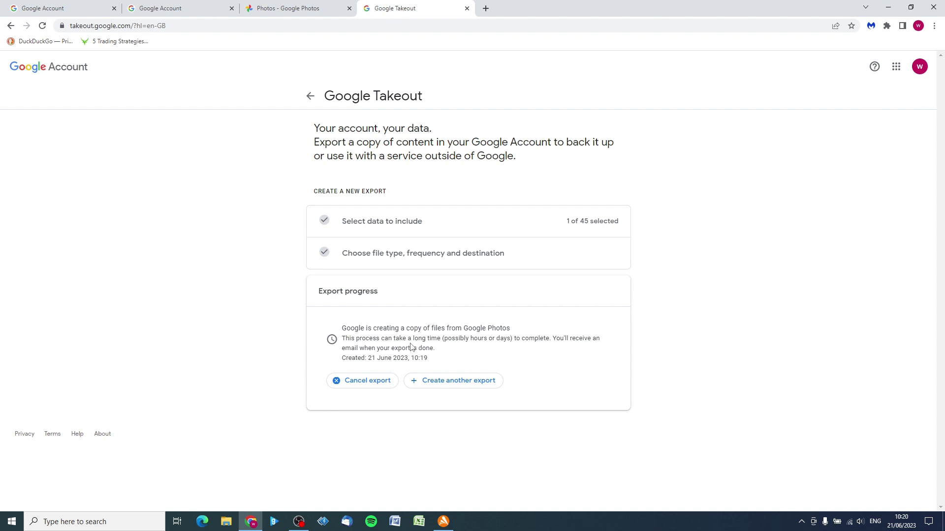
left_click_drag(363, 331, 516, 335)
left_click(522, 358)
- Open Gmail from the apps grid and follow the 'Your Google data is ready to download' email's link
left_click(896, 69)
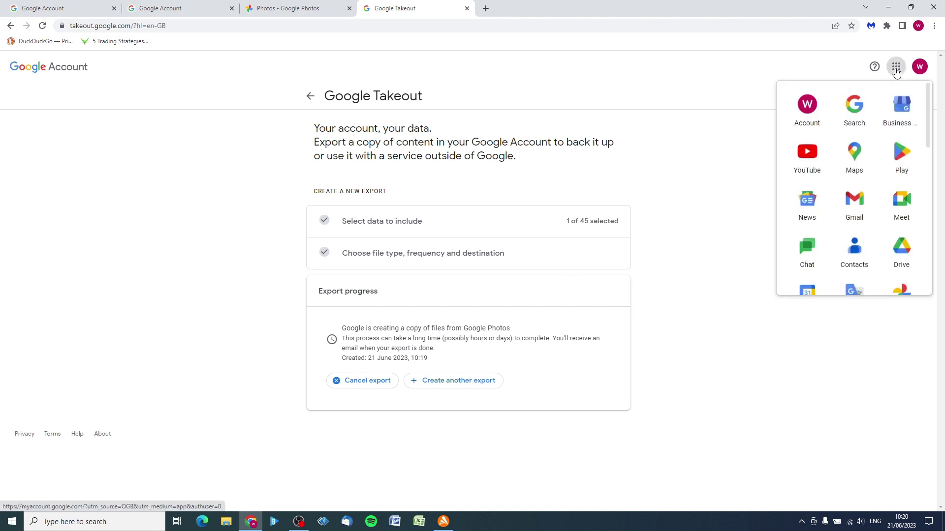
left_click(854, 204)
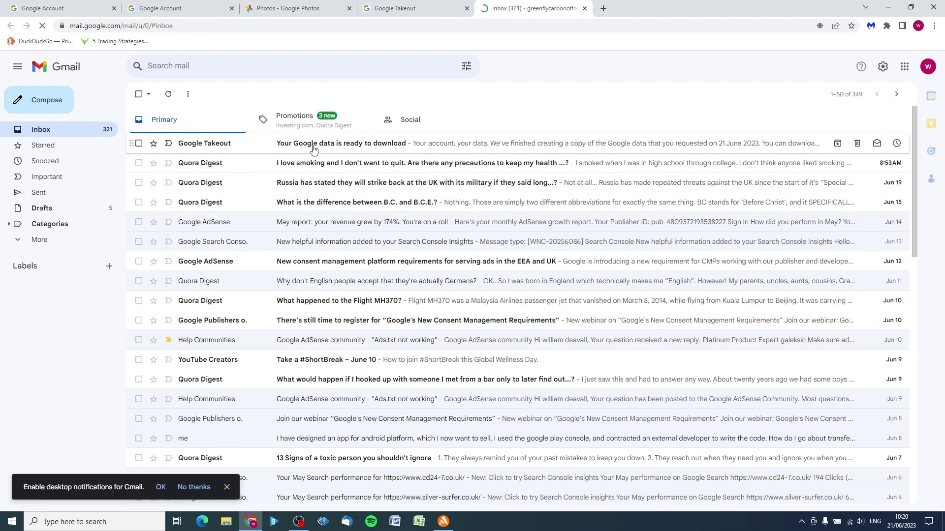
left_click(346, 146)
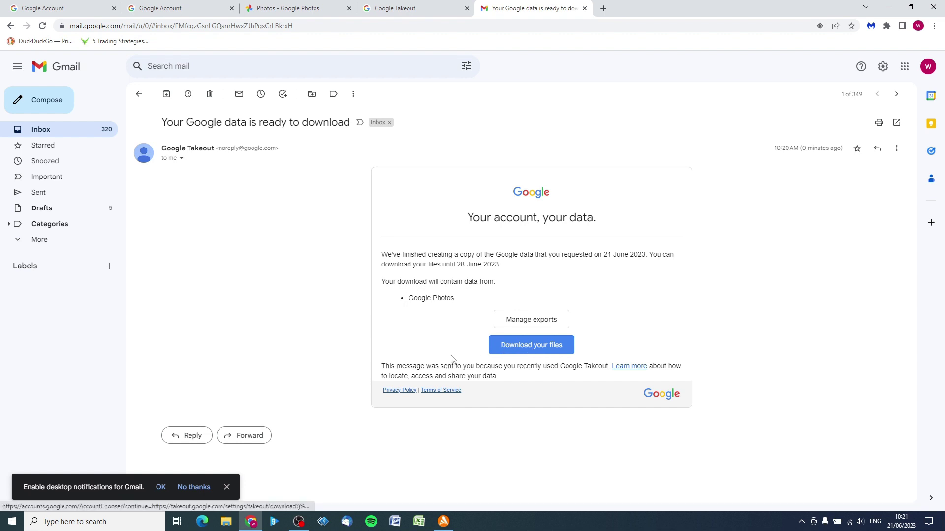
left_click(522, 349)
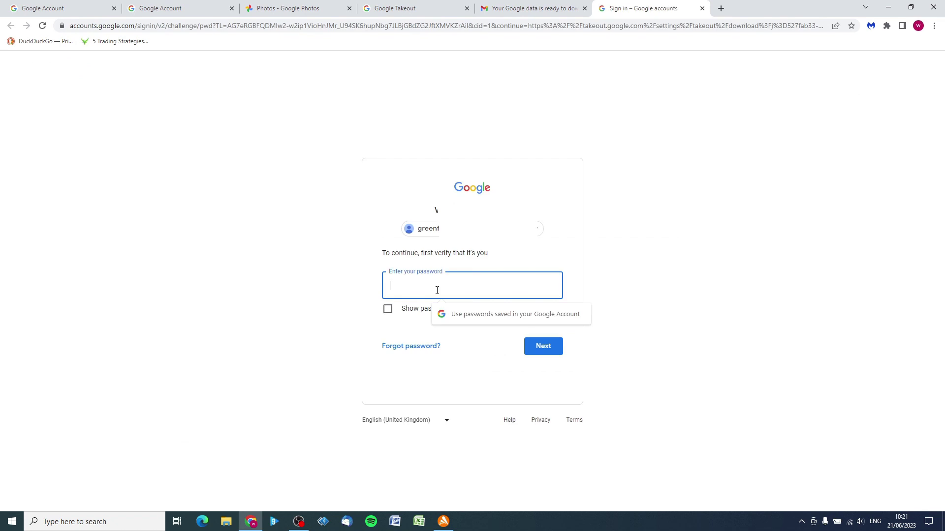
- Verify with the account password and download the 3.7 MB Google Photos takeout zip
type("••")
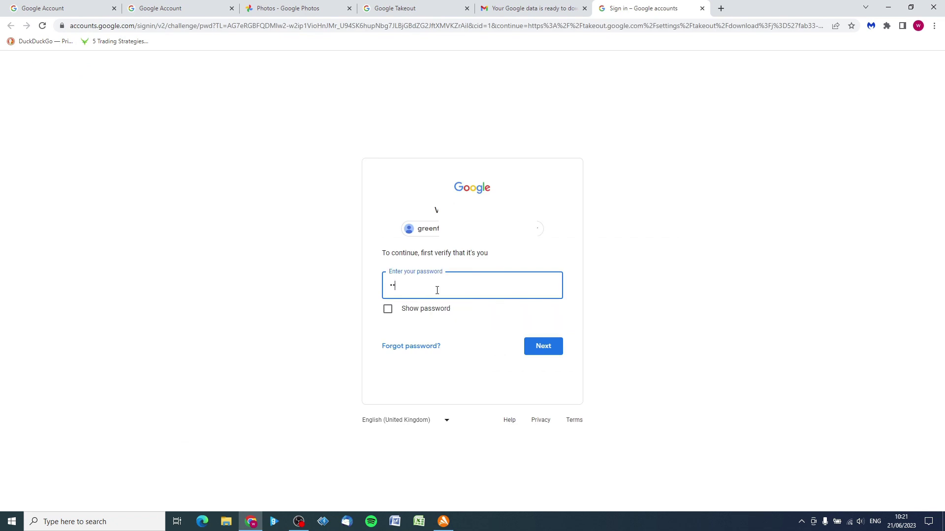
left_click(547, 348)
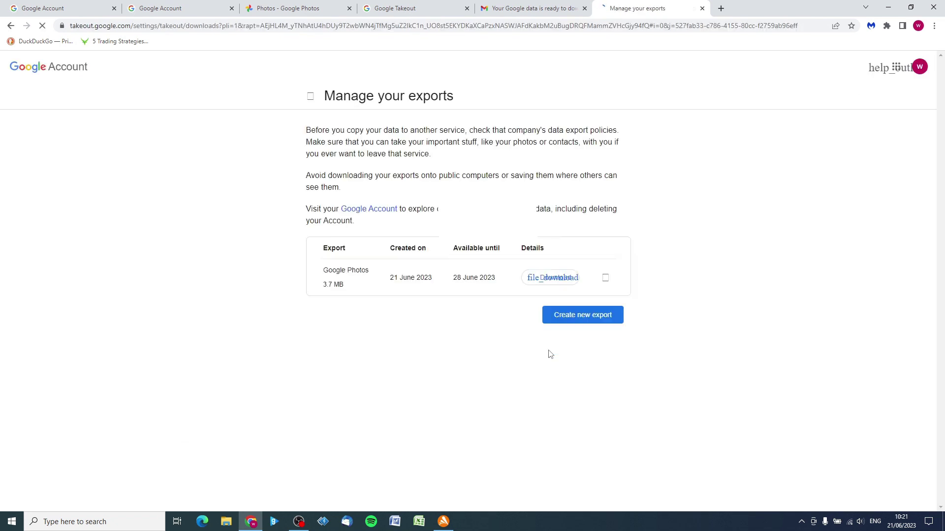
left_click(550, 278)
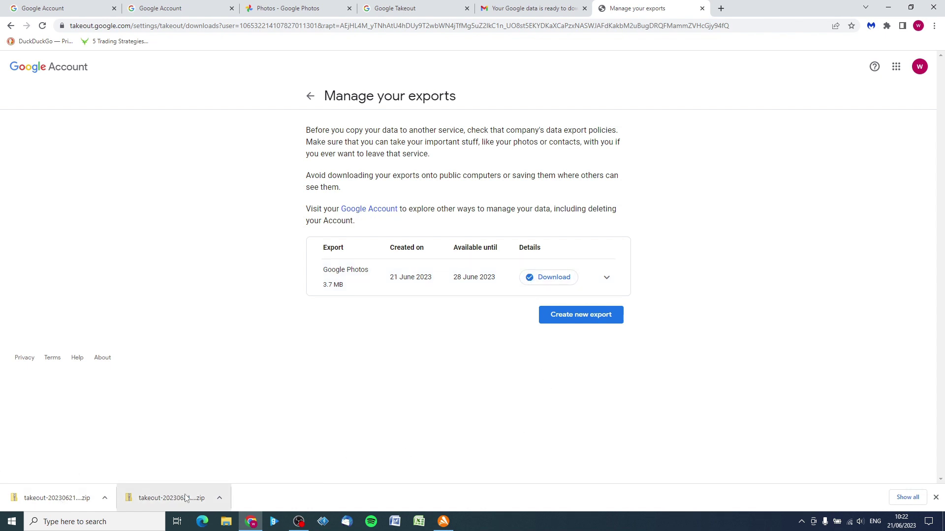
left_click(220, 498)
- Browse the zip's Takeout > Google Photos > Photos from 2013 folder, then return to Chrome
left_click(241, 441)
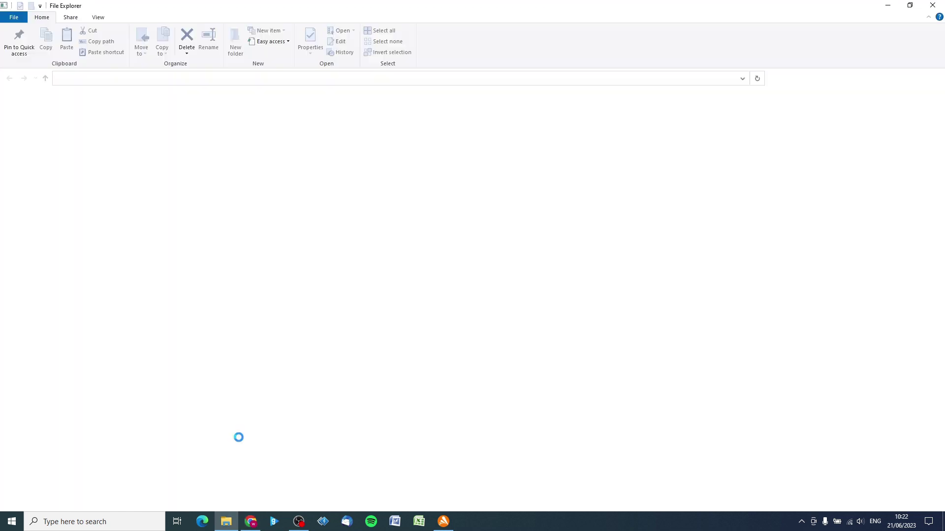
left_click(42, 126)
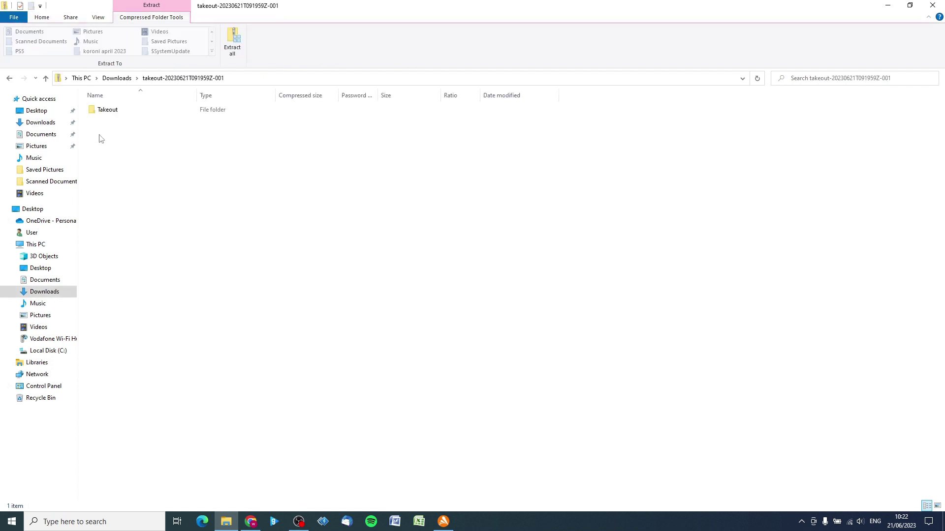
double_click(106, 113)
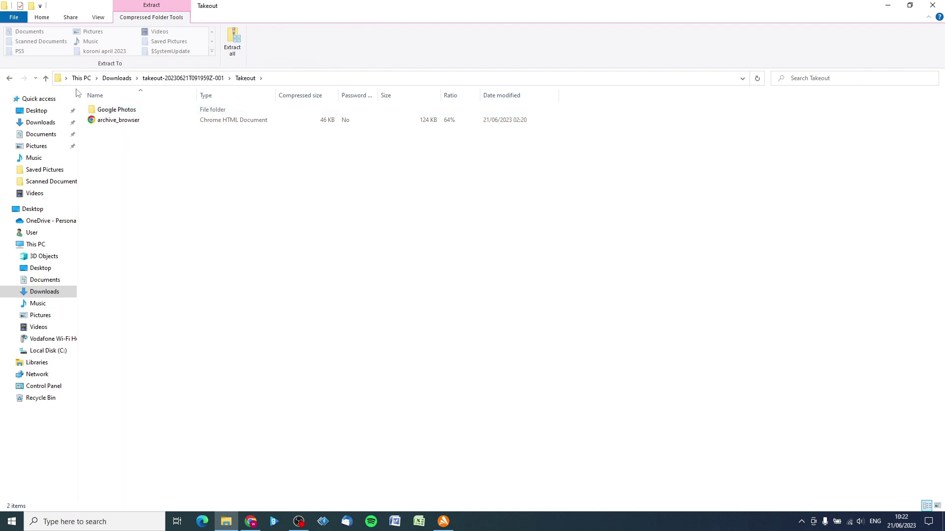
double_click(123, 112)
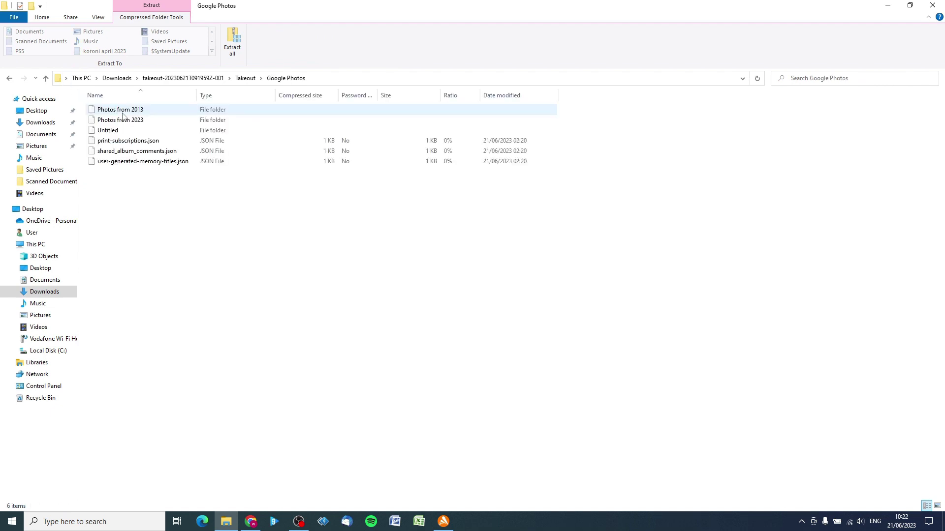
double_click(111, 113)
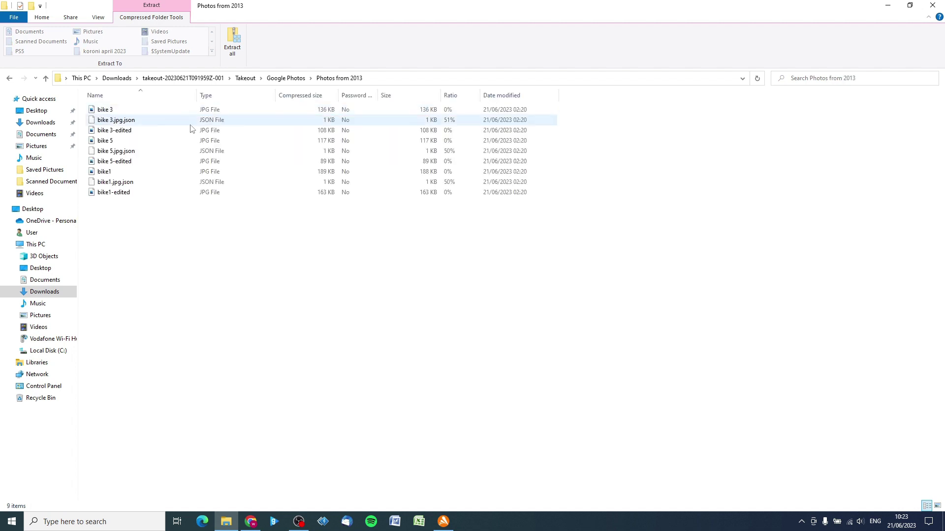
key("alt+Tab")
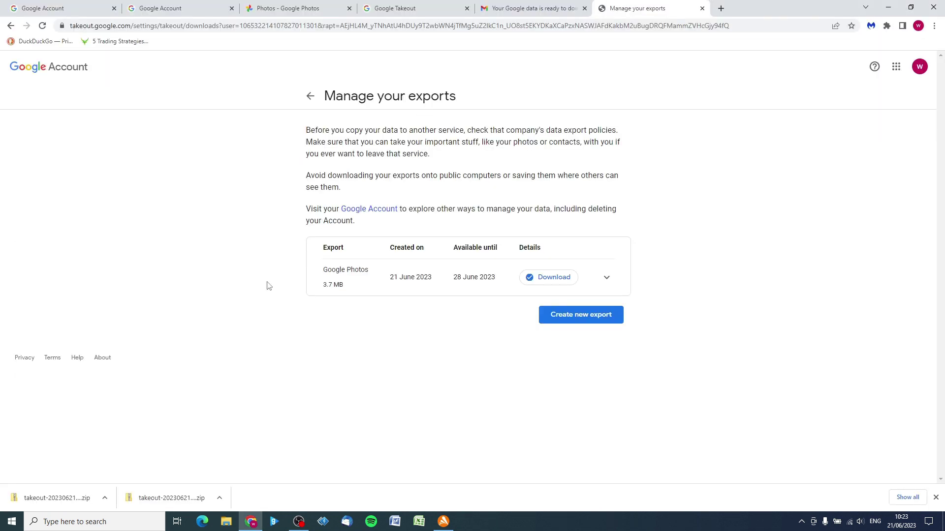